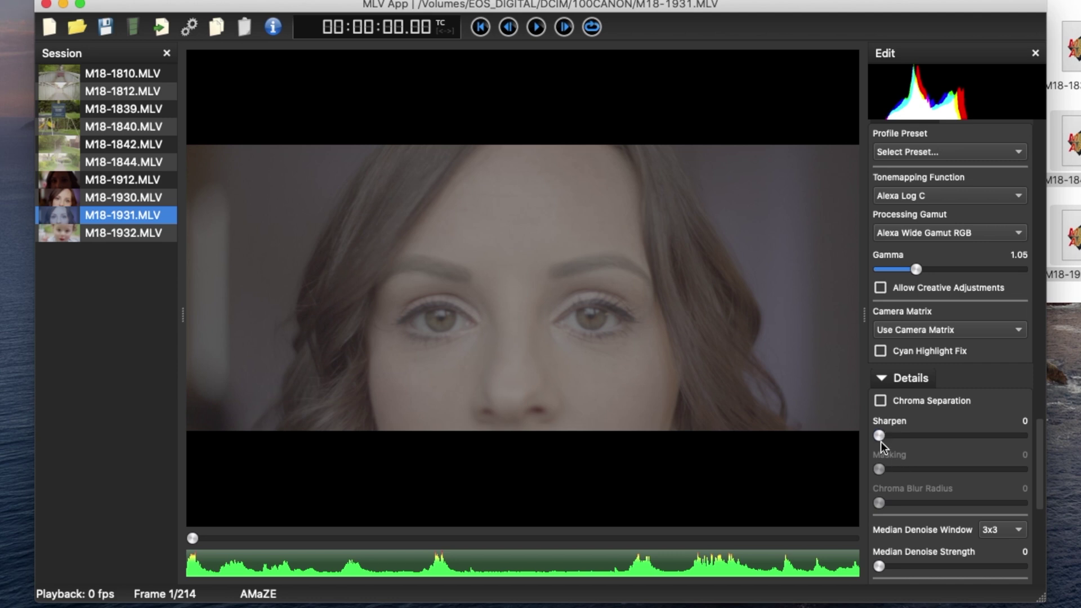
Set sharpening to 100 and Fix Bad Pixels to Auto for clip M18-1931.MLV, leaving Vertical Stripes off.
drag(882, 436, 1022, 435)
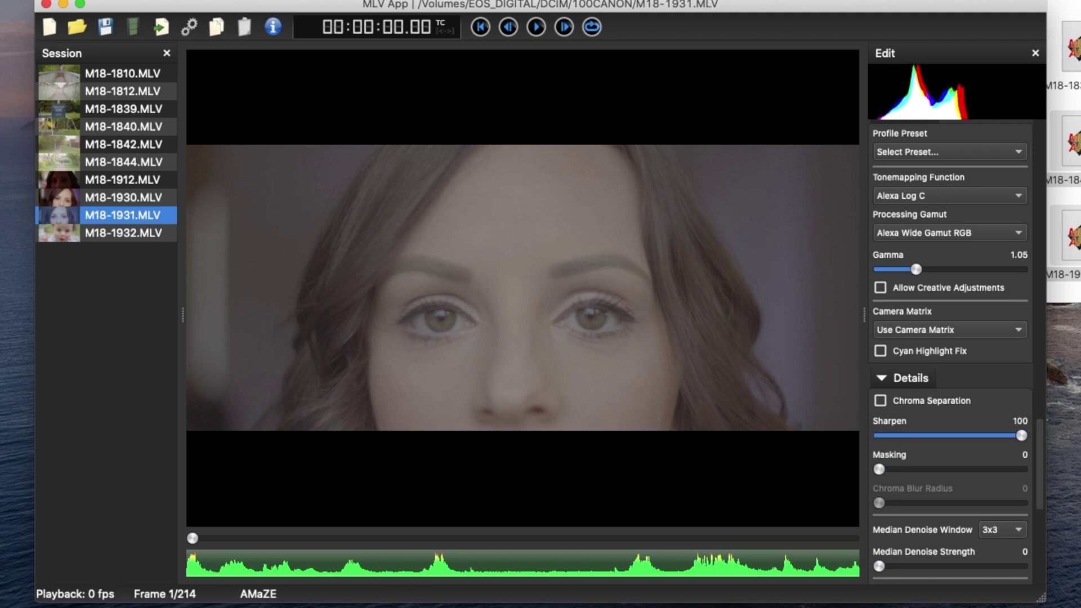
scroll(1002, 338, down, 10)
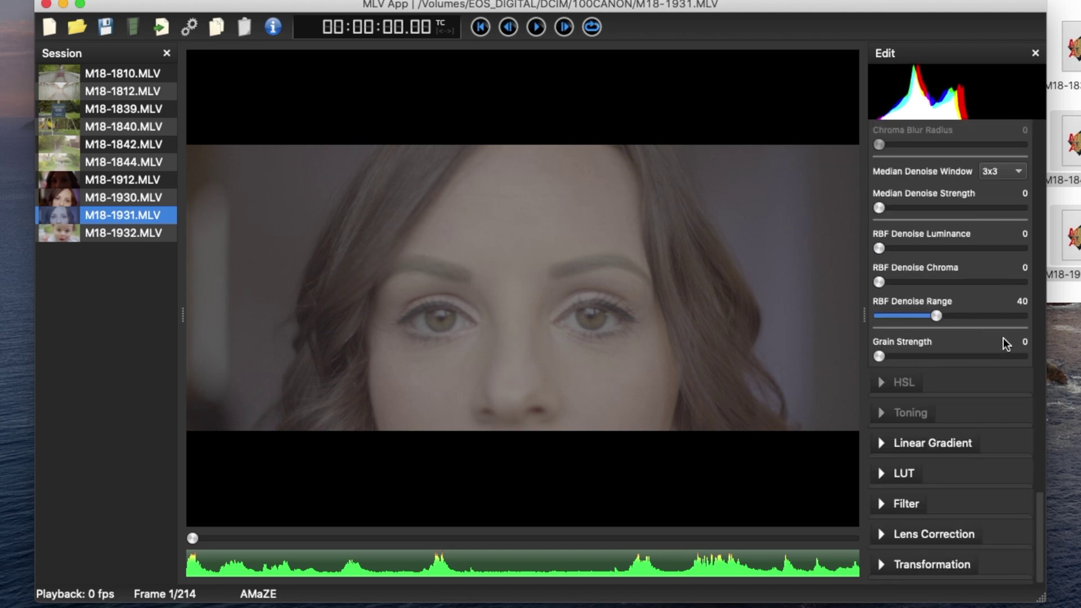
scroll(998, 343, up, 8)
scroll(998, 343, up, 15)
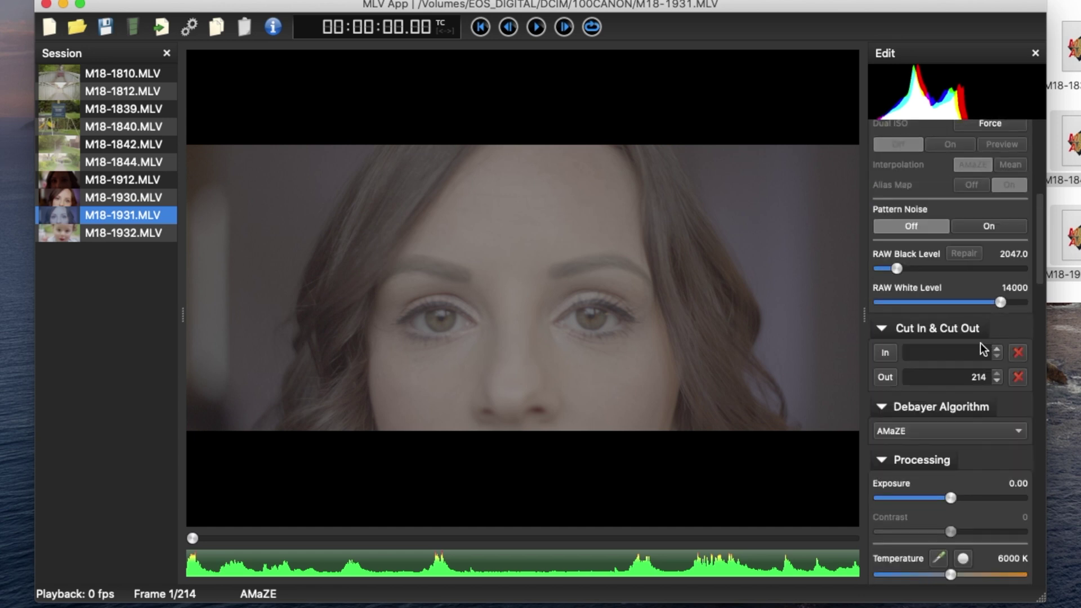
scroll(980, 343, up, 5)
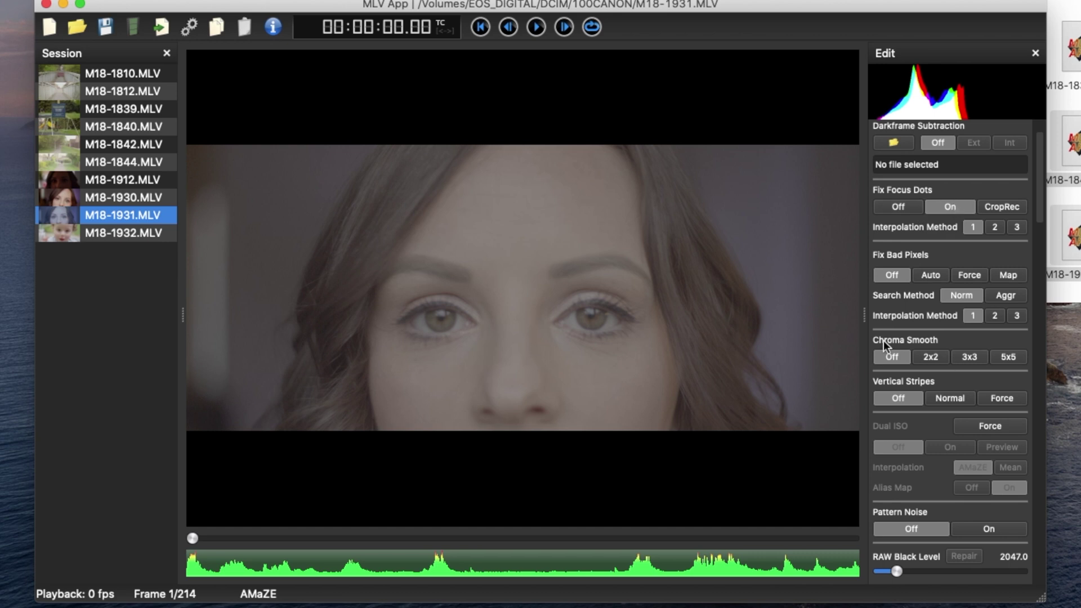
click(945, 274)
scroll(964, 299, down, 1)
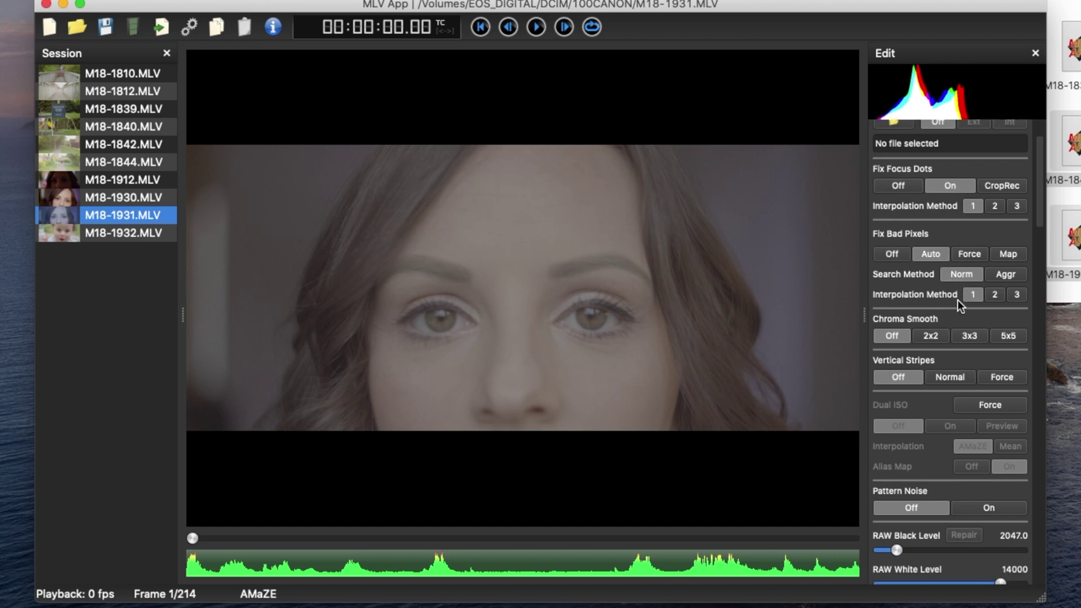
click(949, 377)
click(915, 379)
Lower the exposure of clip M18-1931.MLV to -0.36.
scroll(990, 377, down, 6)
scroll(946, 389, down, 5)
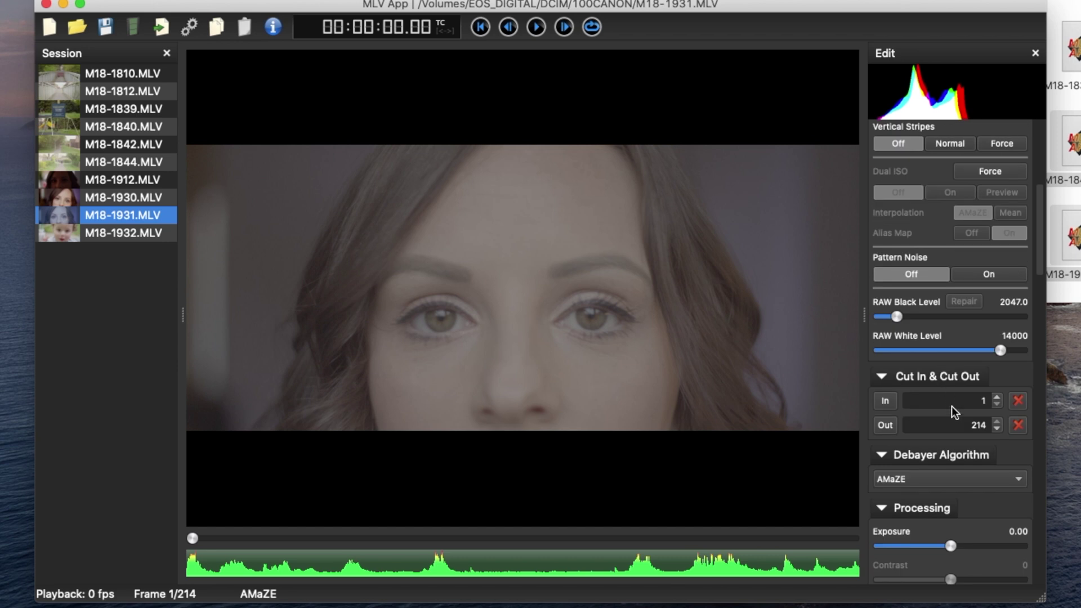
mouse_move(952, 521)
mouse_down()
mouse_move(974, 529)
mouse_move(946, 516)
mouse_up()
Apply the Alexa Log-C profile preset to clip M18-1842.MLV and set its sharpening to 100.
scroll(970, 444, down, 10)
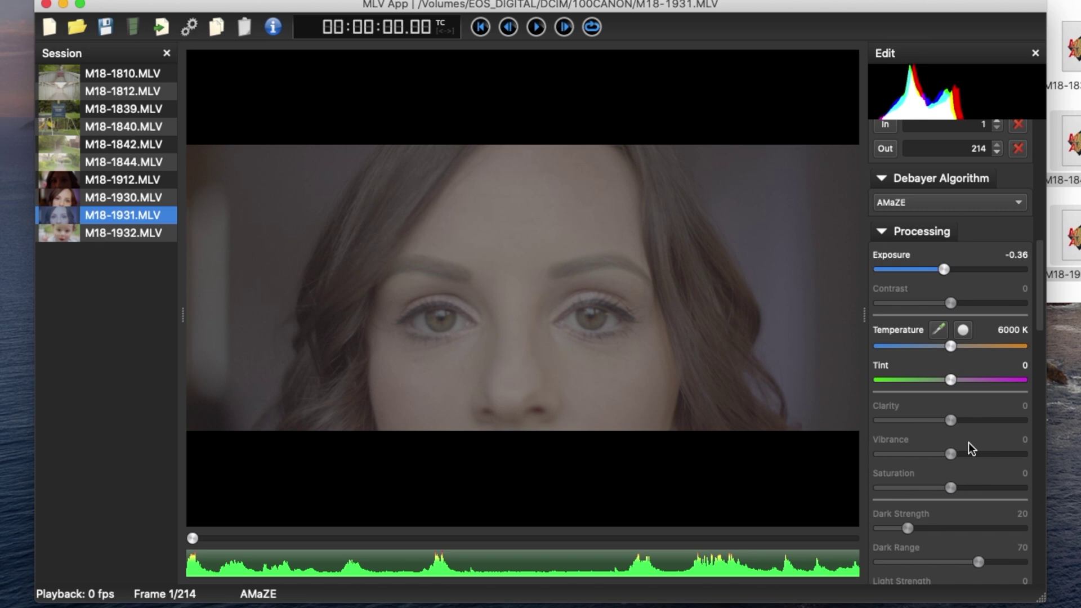
scroll(968, 449, down, 15)
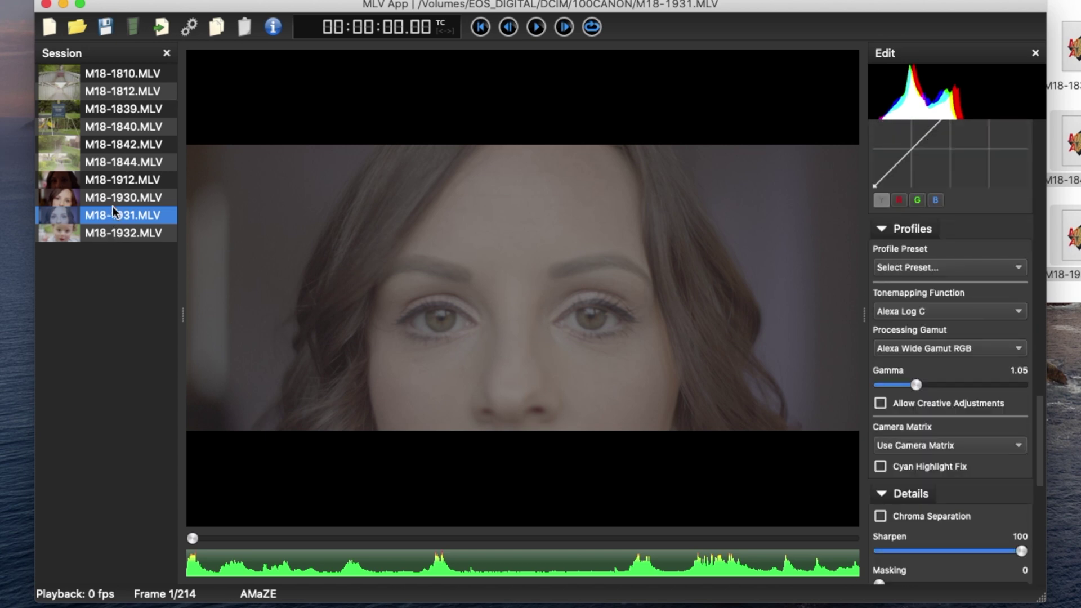
click(99, 140)
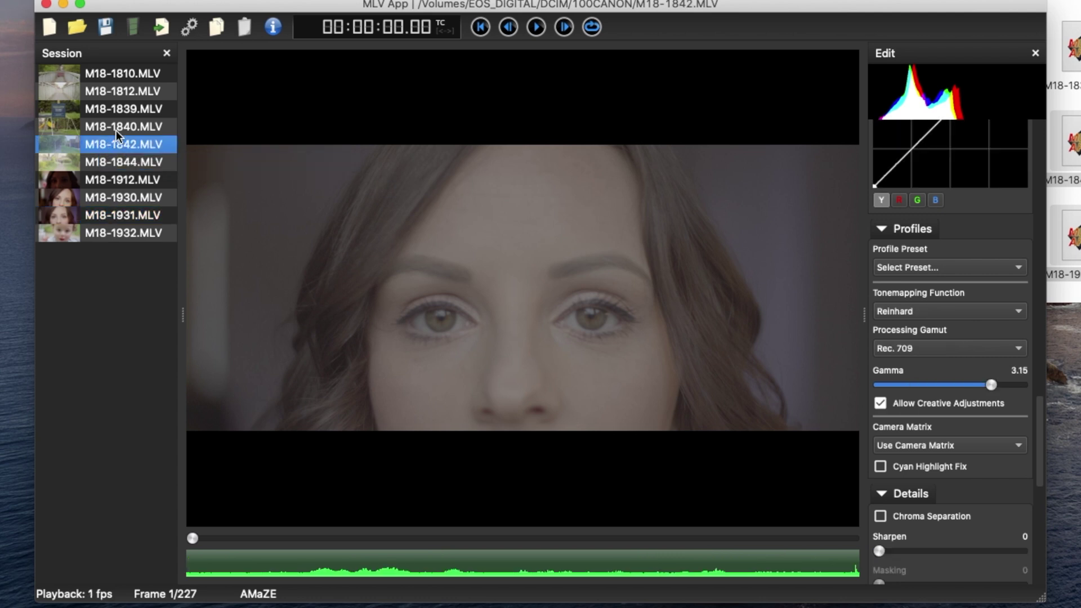
click(958, 268)
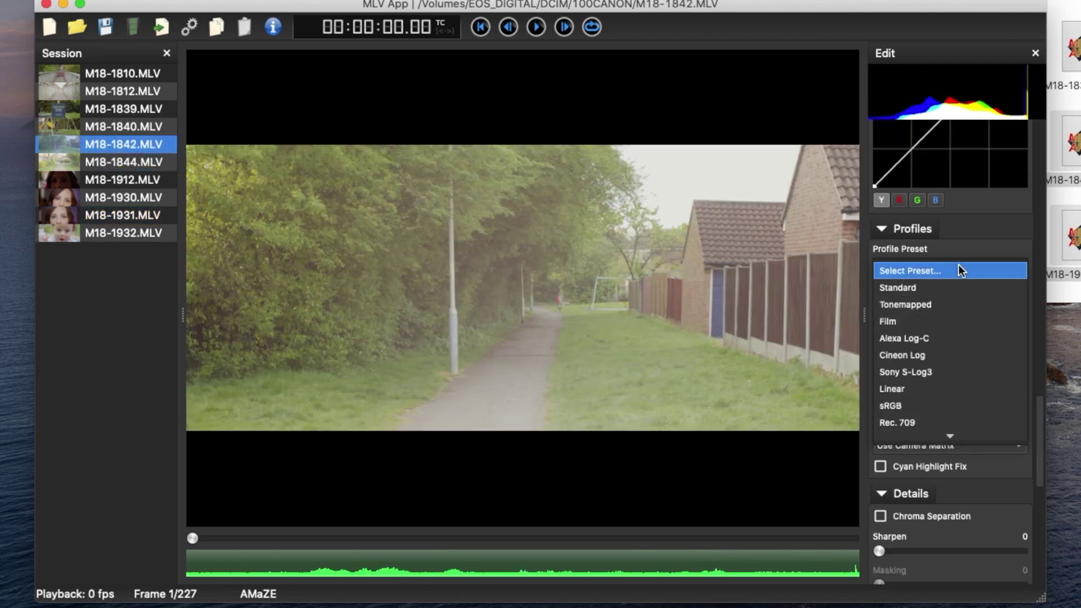
click(958, 335)
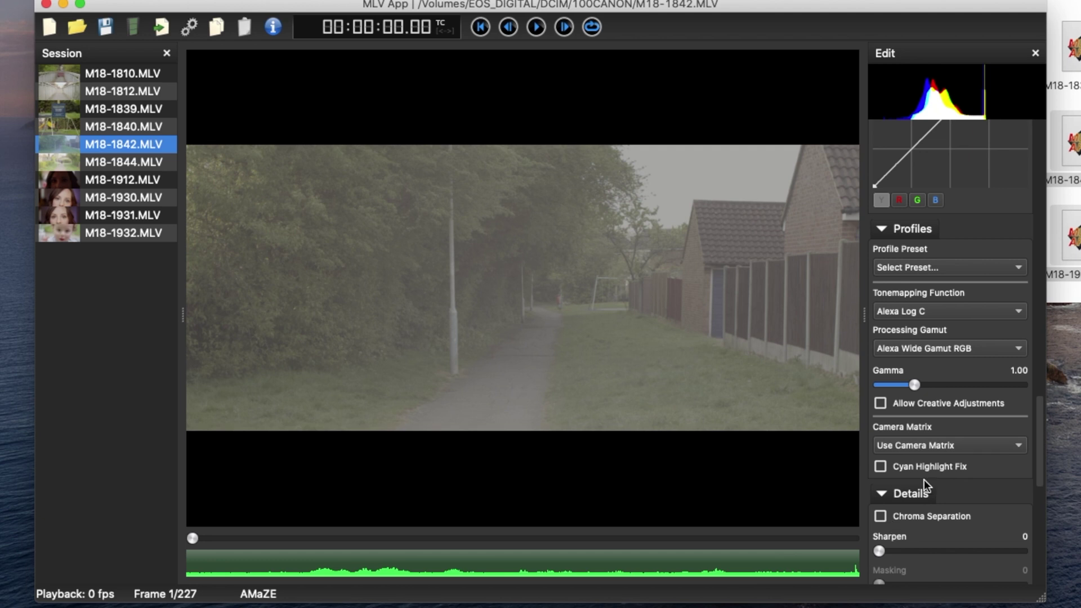
scroll(897, 538, down, 1)
drag(887, 530, 1022, 529)
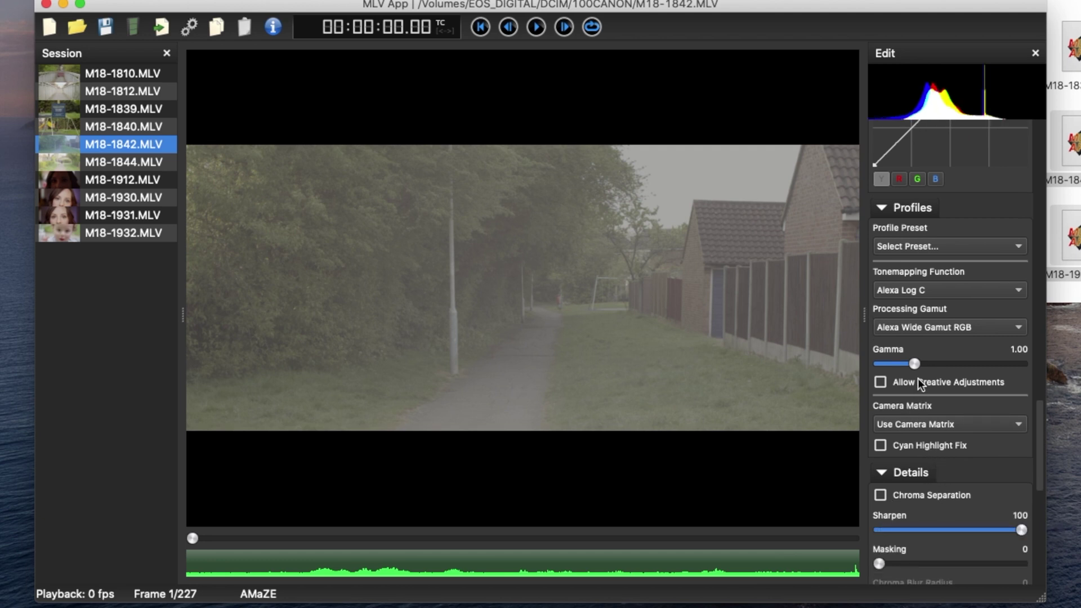
Lower the gamma of clip M18-1842.MLV to about 0.67 and raise its exposure to 0.78.
drag(915, 364, 907, 363)
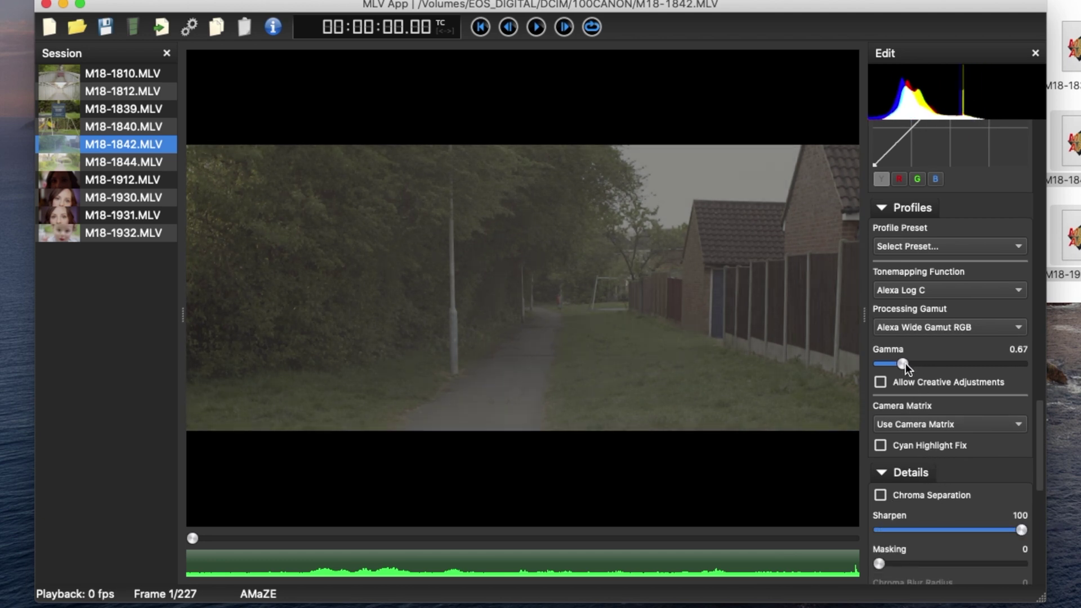
scroll(921, 451, up, 15)
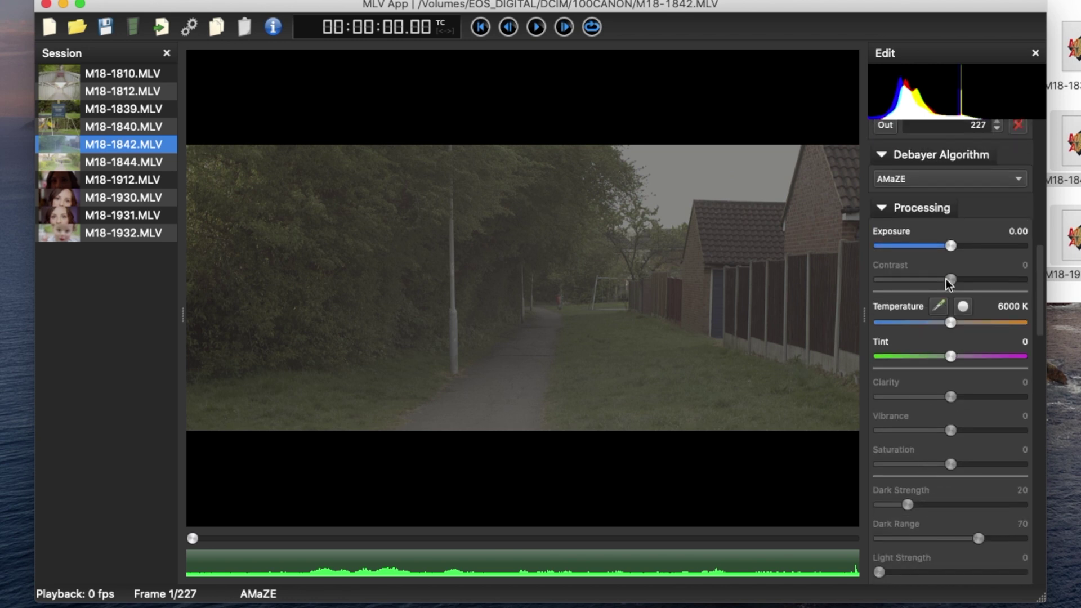
mouse_move(948, 249)
mouse_down()
mouse_move(938, 249)
mouse_move(964, 248)
mouse_up()
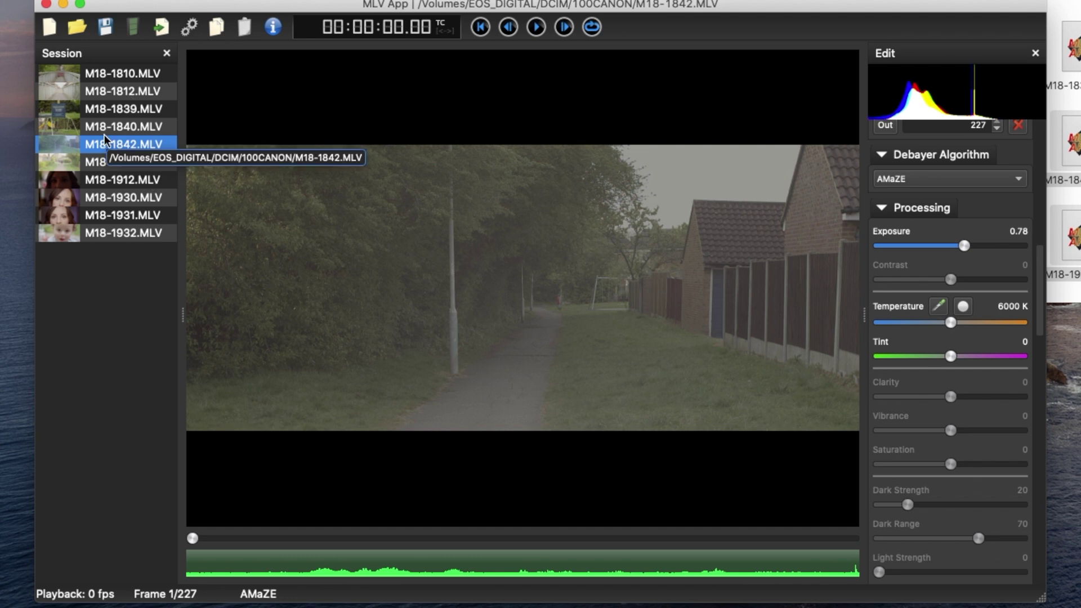
Select M18-1931.MLV together with M18-1842.MLV and review the export settings.
super+click(121, 215)
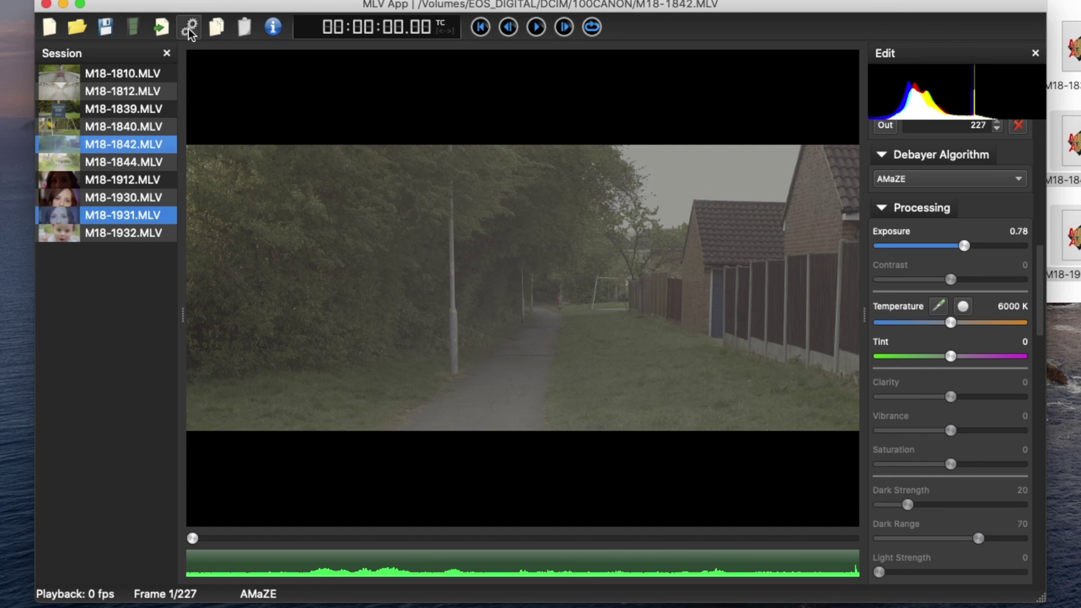
click(189, 26)
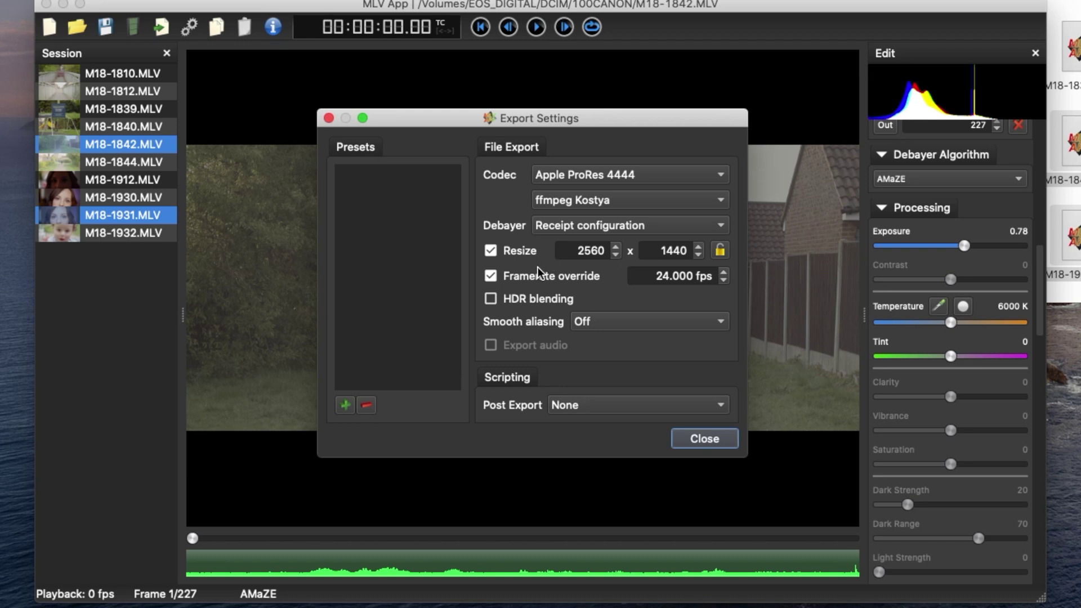
click(732, 440)
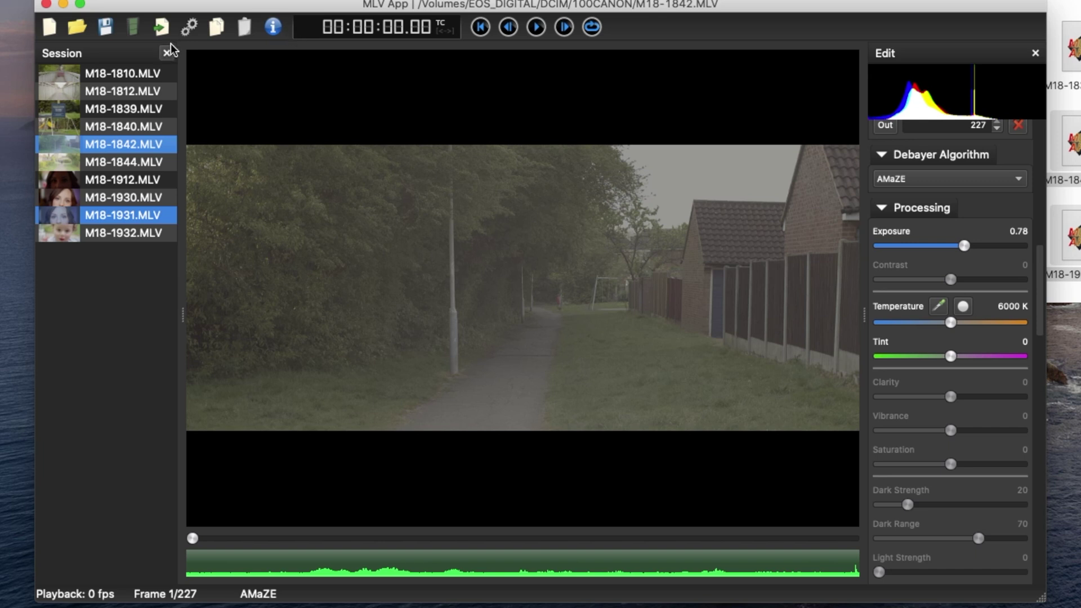
Export the selected clips to the YOUTUBE VIDEOS folder inside FOOTAGE on the Desktop.
click(152, 33)
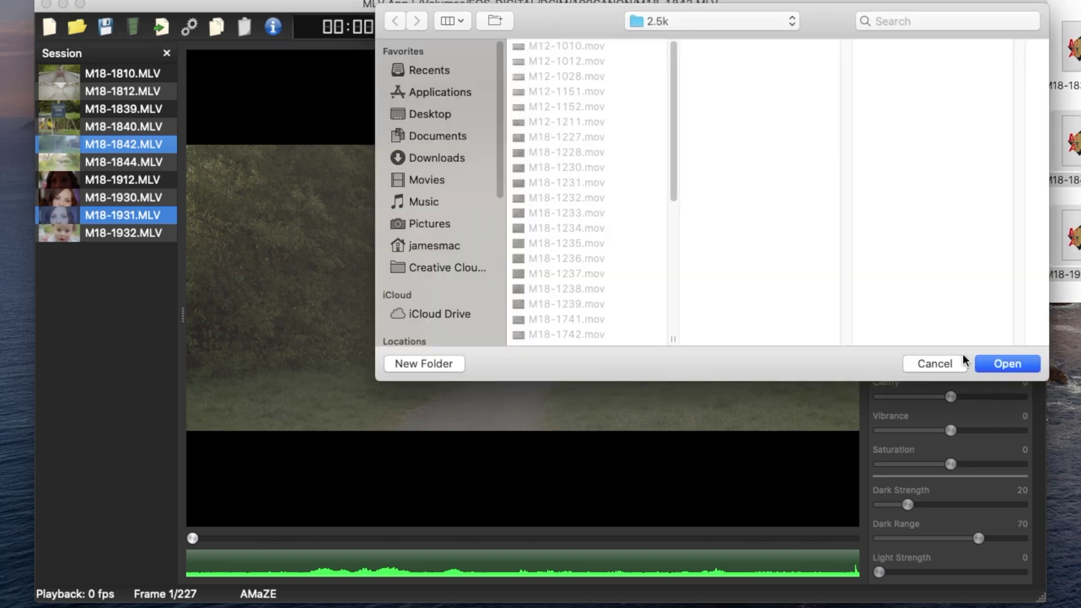
scroll(434, 93, down, 1)
click(432, 104)
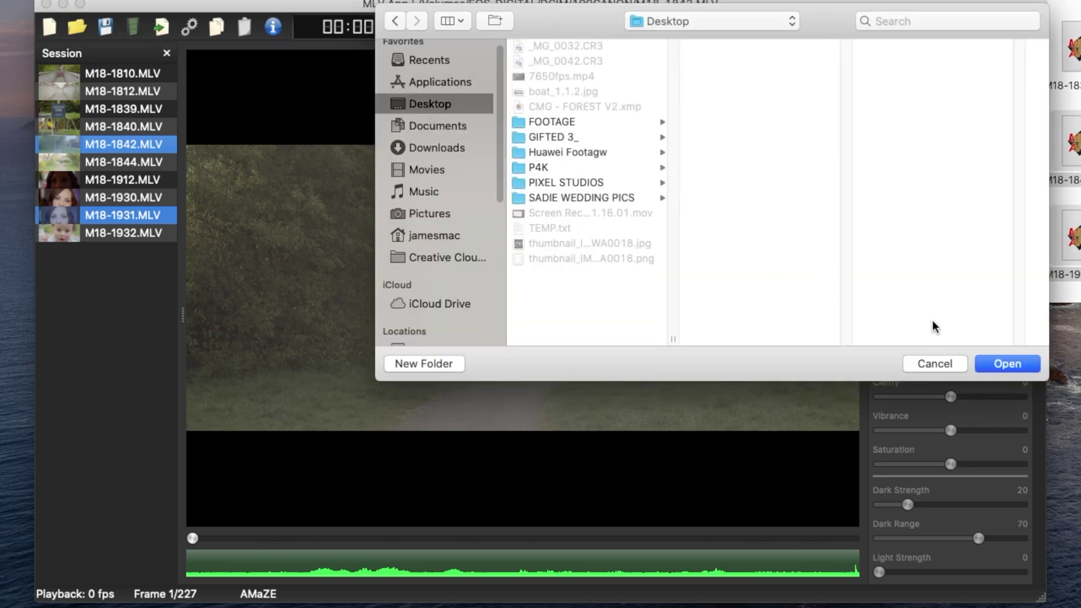
click(556, 123)
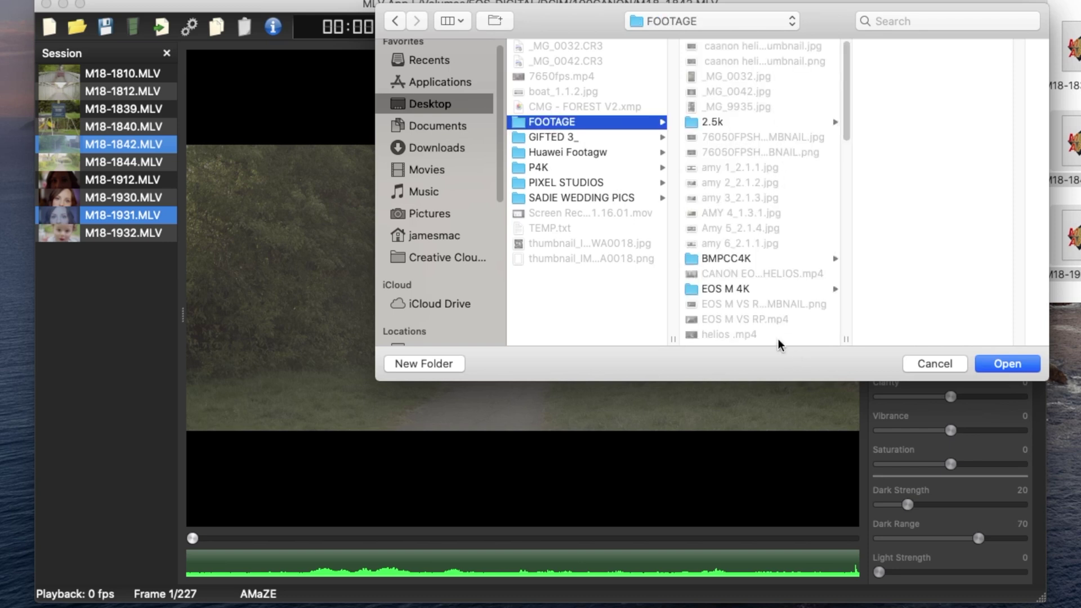
scroll(730, 276, down, 1)
scroll(732, 275, down, 10)
scroll(760, 275, down, 5)
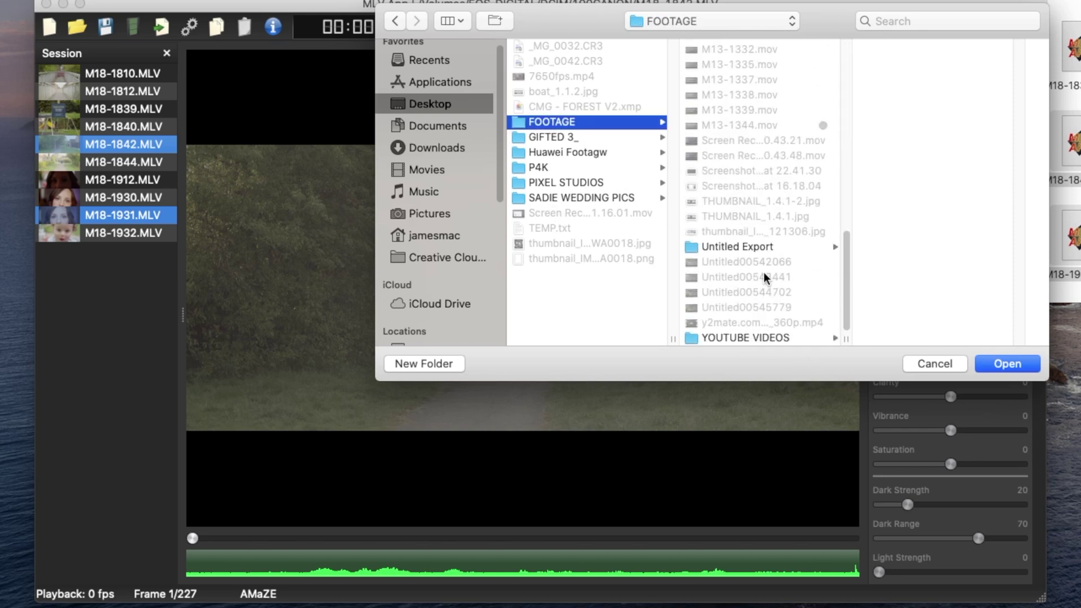
click(788, 338)
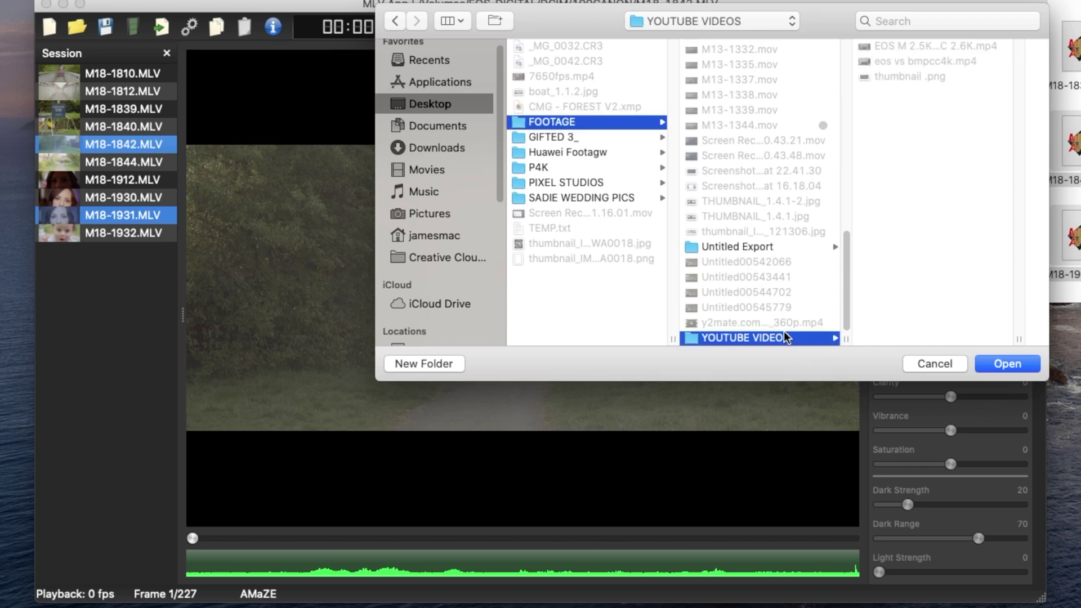
click(1012, 364)
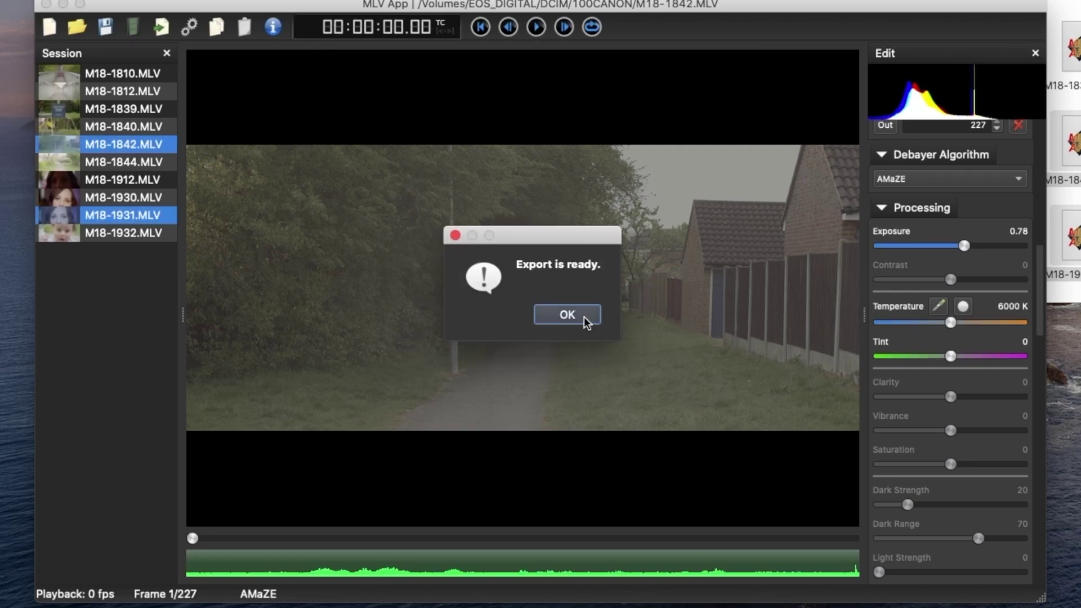
key(Return)
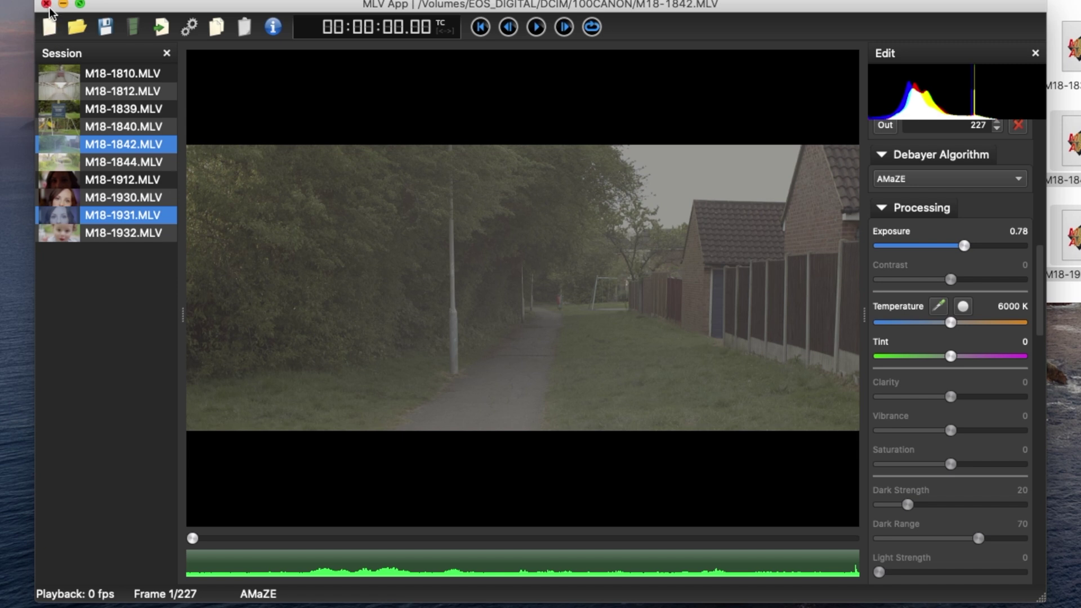
Quit MLV App without saving the session and close the remaining Finder window.
click(48, 7)
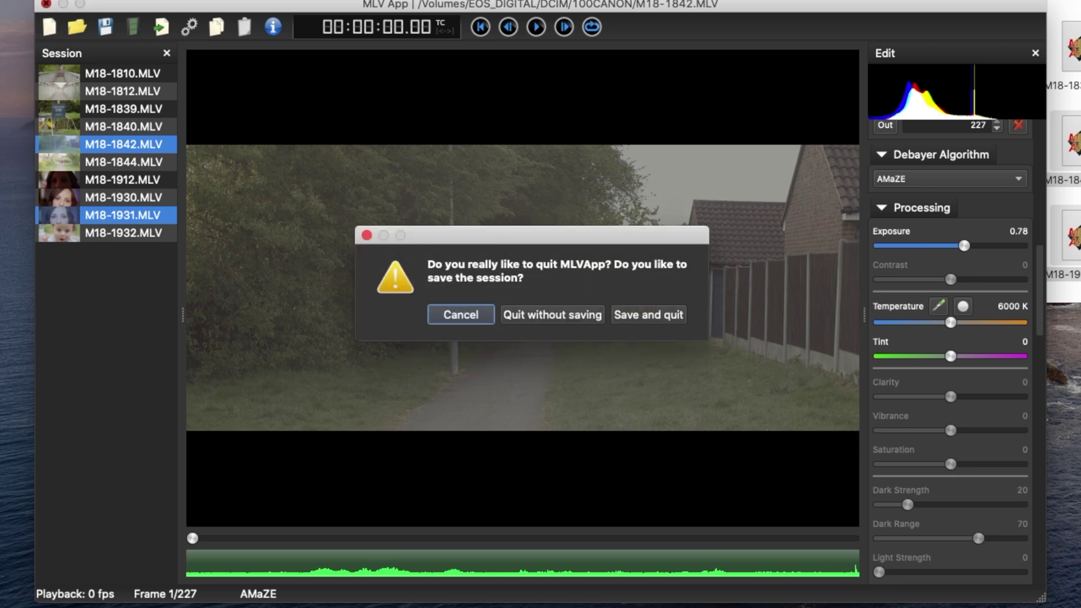
click(595, 315)
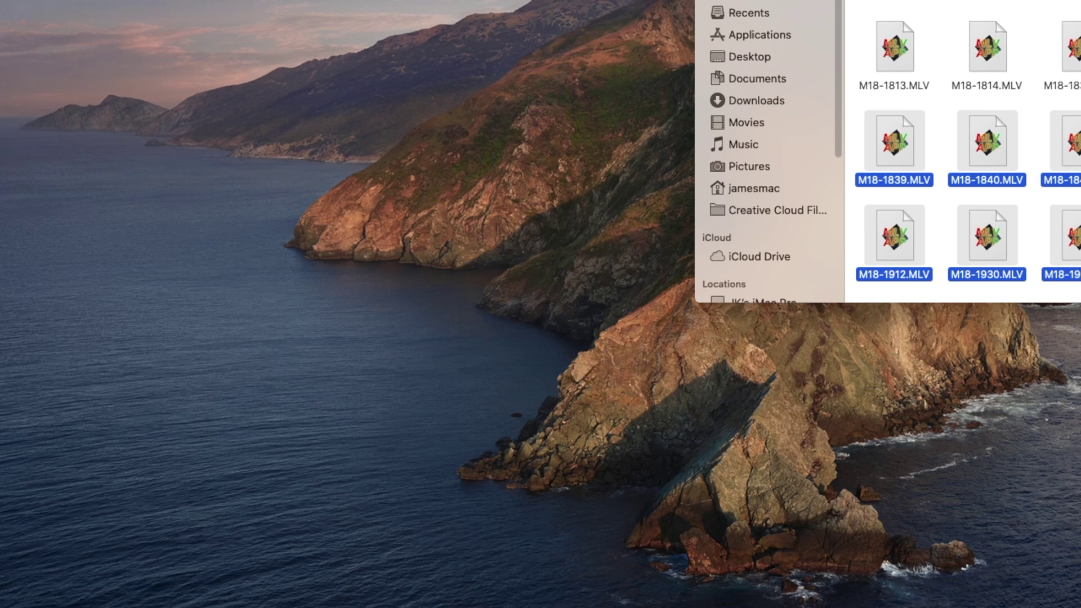
key(super+w)
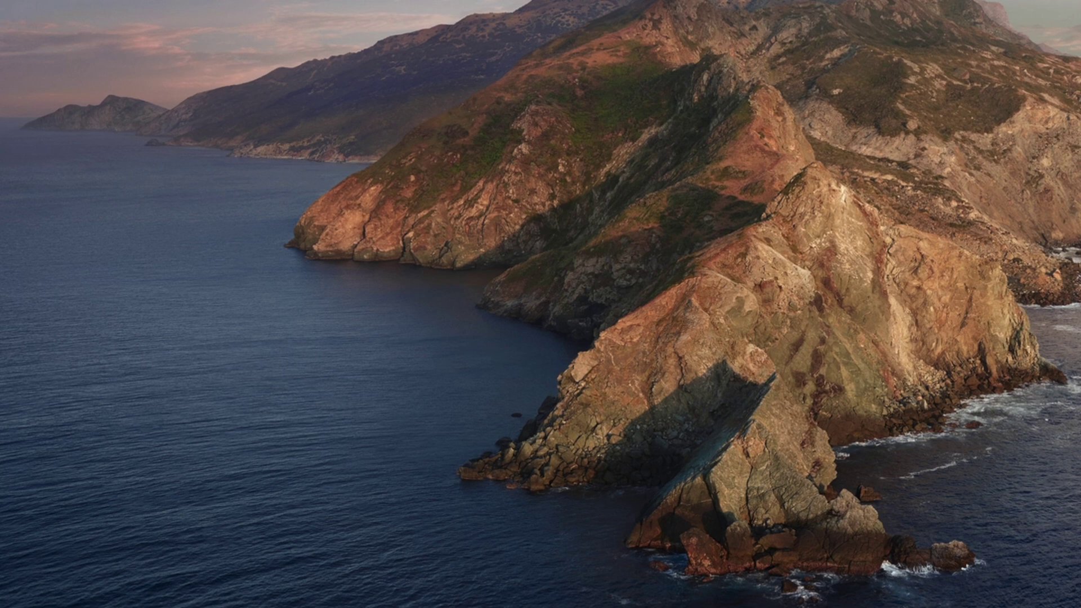
Open the FOOTAGE folder's YOUTUBE VIDEOS subfolder in a new Finder window and select the exported clips.
key(super+n)
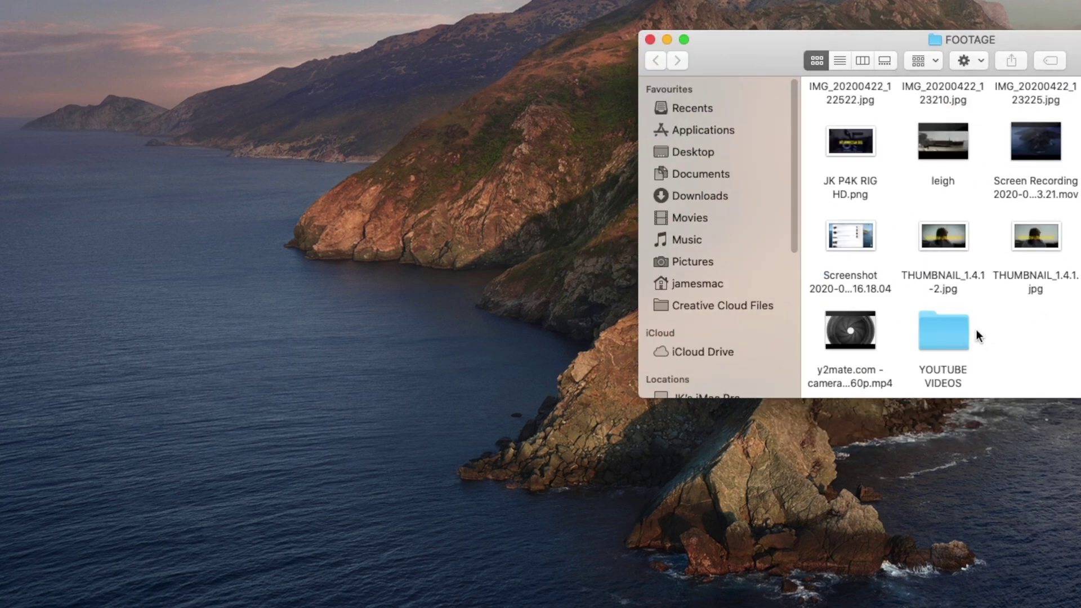
double_click(964, 335)
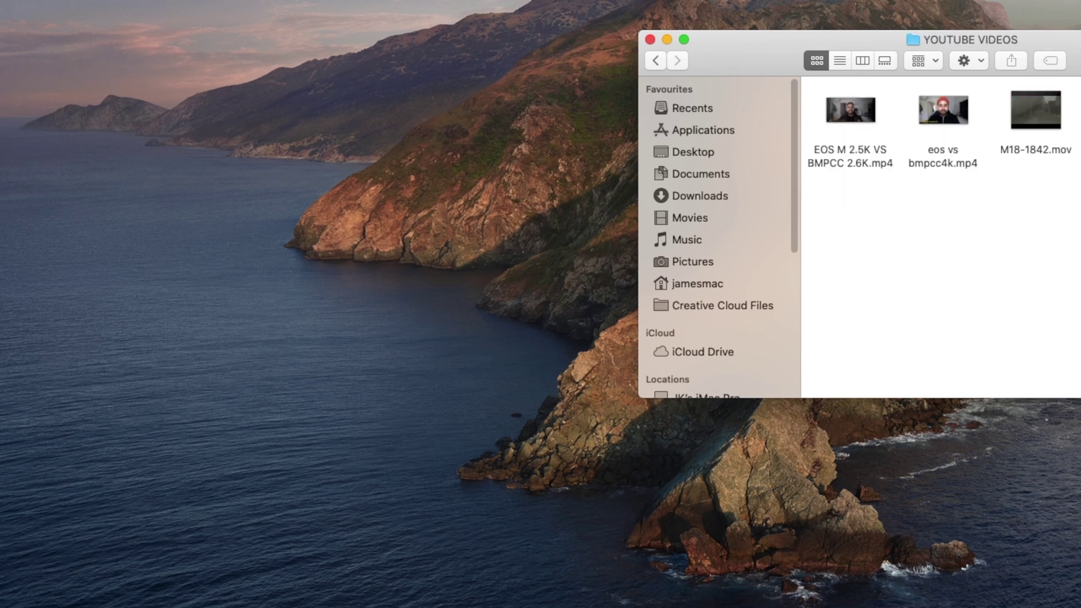
click(1009, 140)
shift+click(1070, 141)
drag(766, 49, 602, 30)
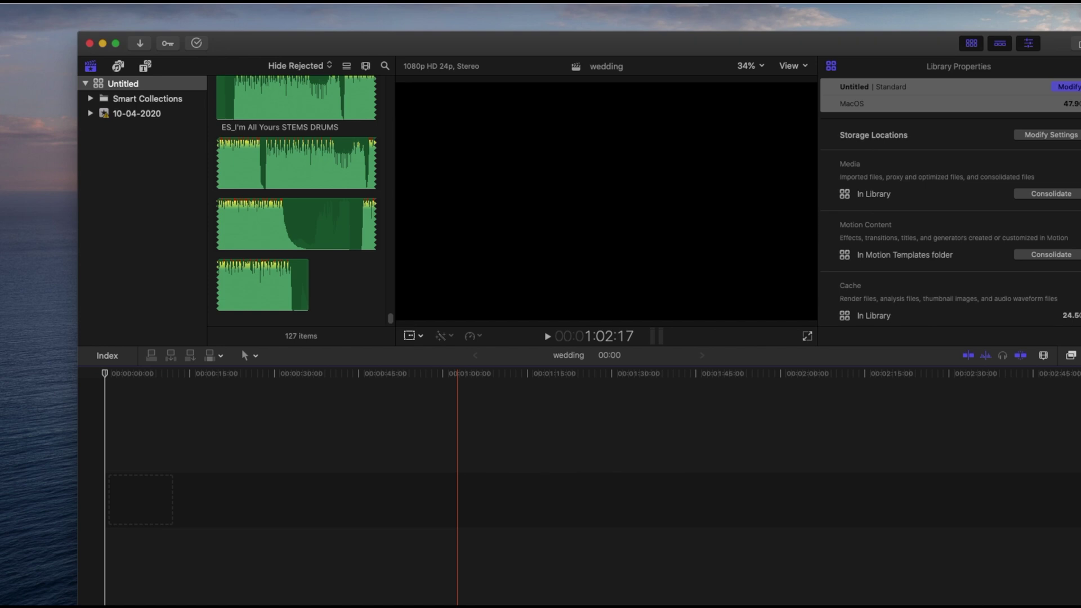
Rename the wedding project in the Untitled library as MLV APP TEST.
drag(706, 41, 646, 23)
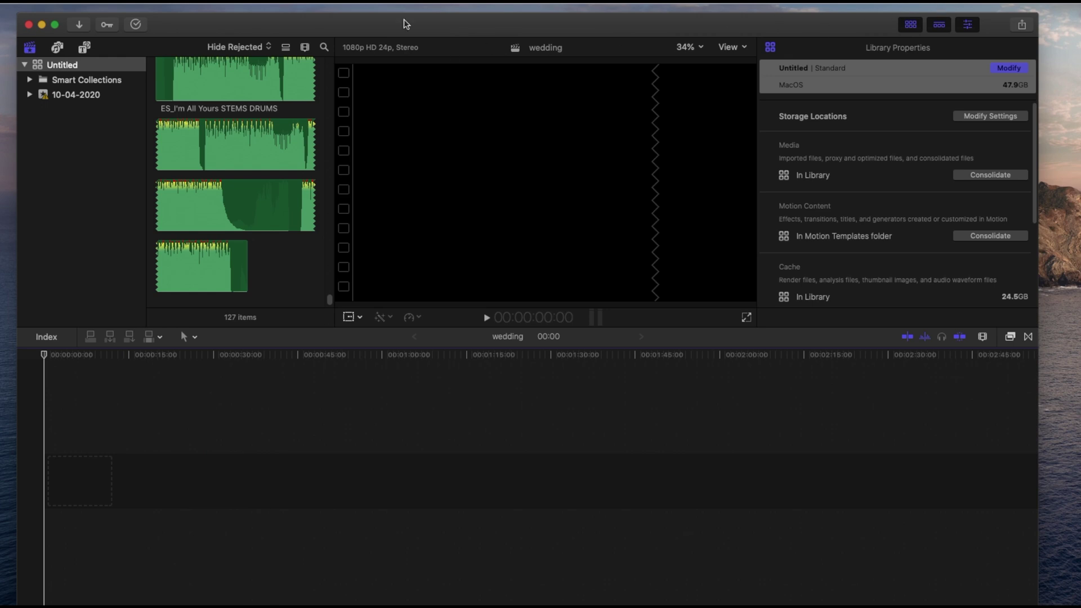
click(116, 8)
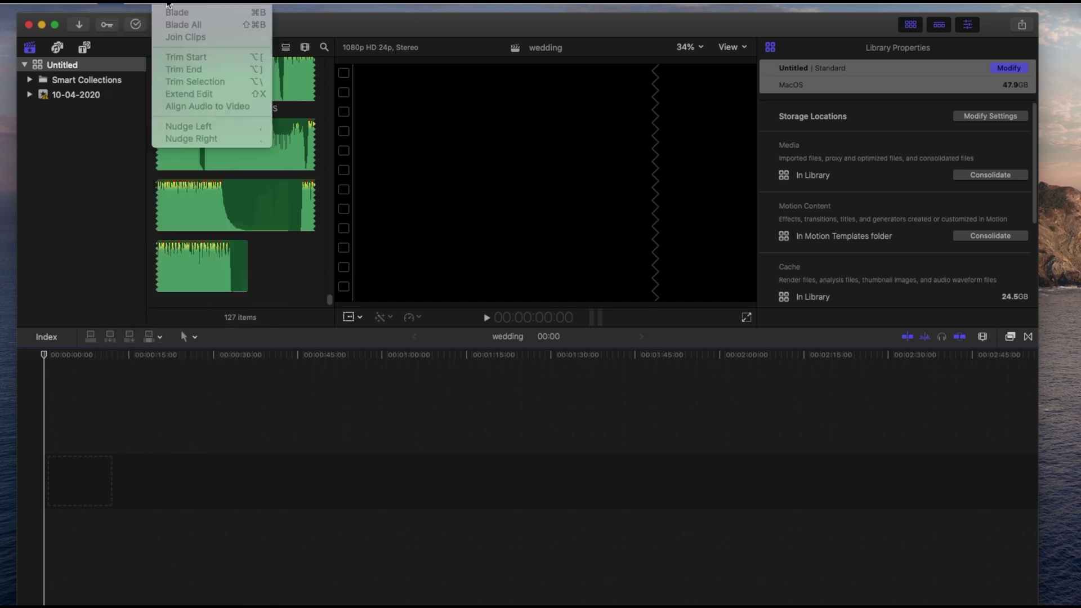
click(171, 21)
scroll(324, 248, up, 15)
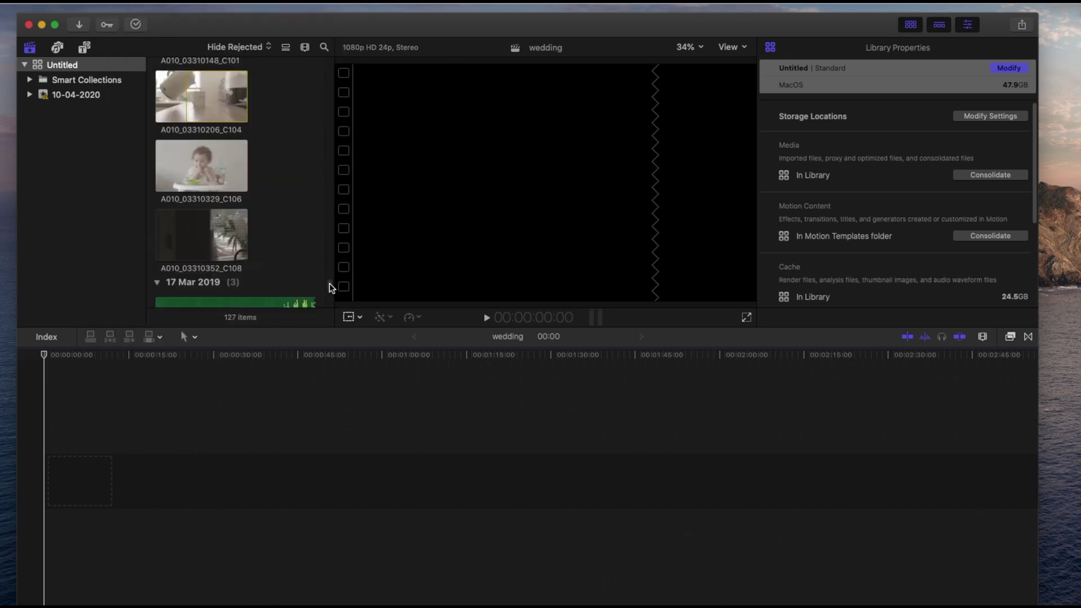
scroll(216, 207, down, 5)
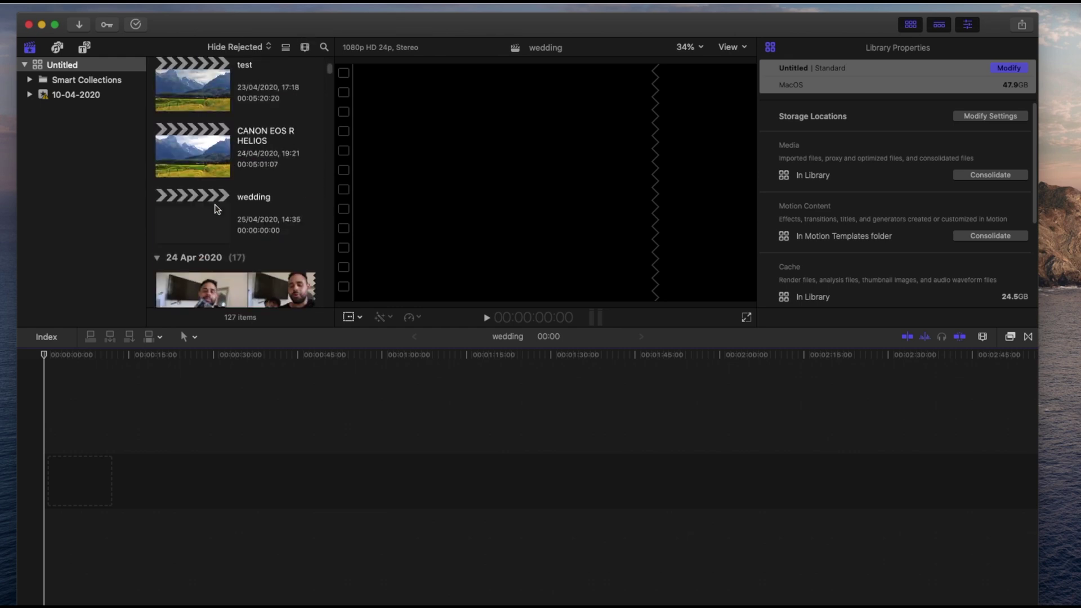
click(244, 198)
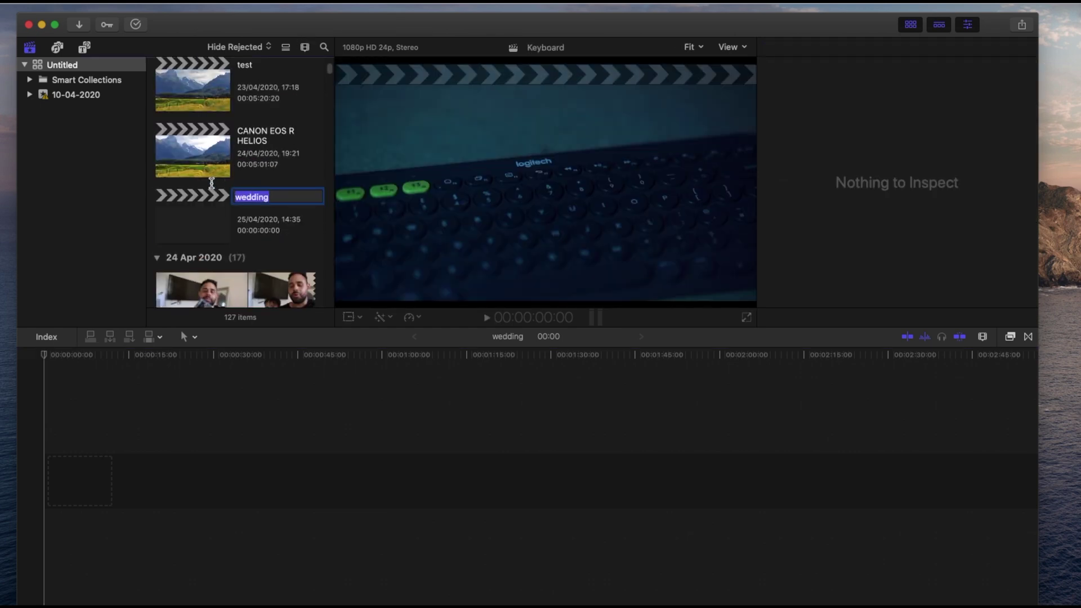
key(BackSpace)
text(MLV APP TEST)
key(Return)
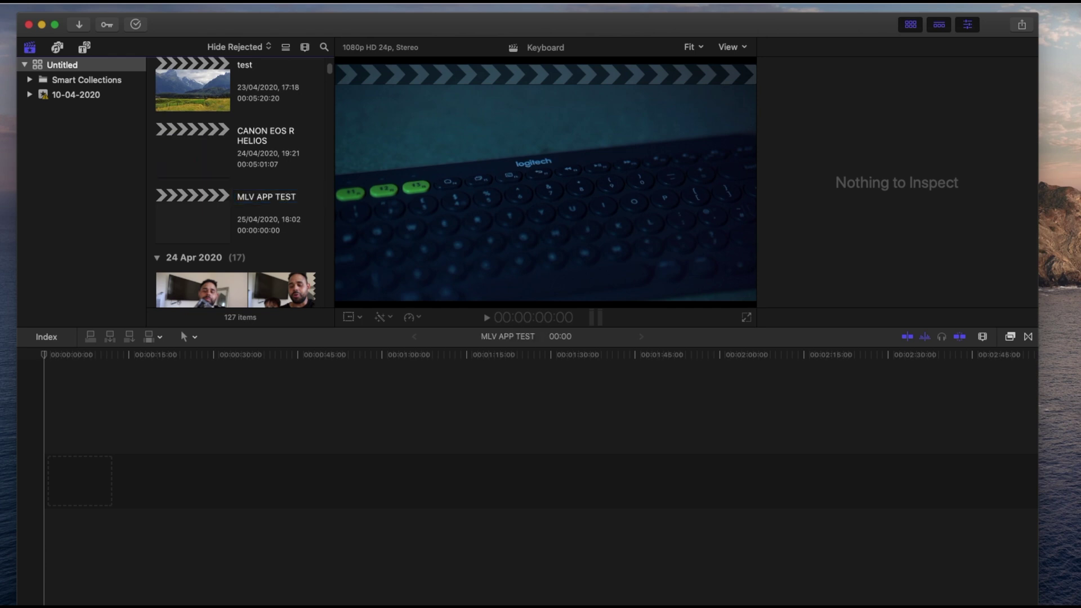
Select the MLV APP TEST project, hide the browser and widen the editor window.
click(171, 220)
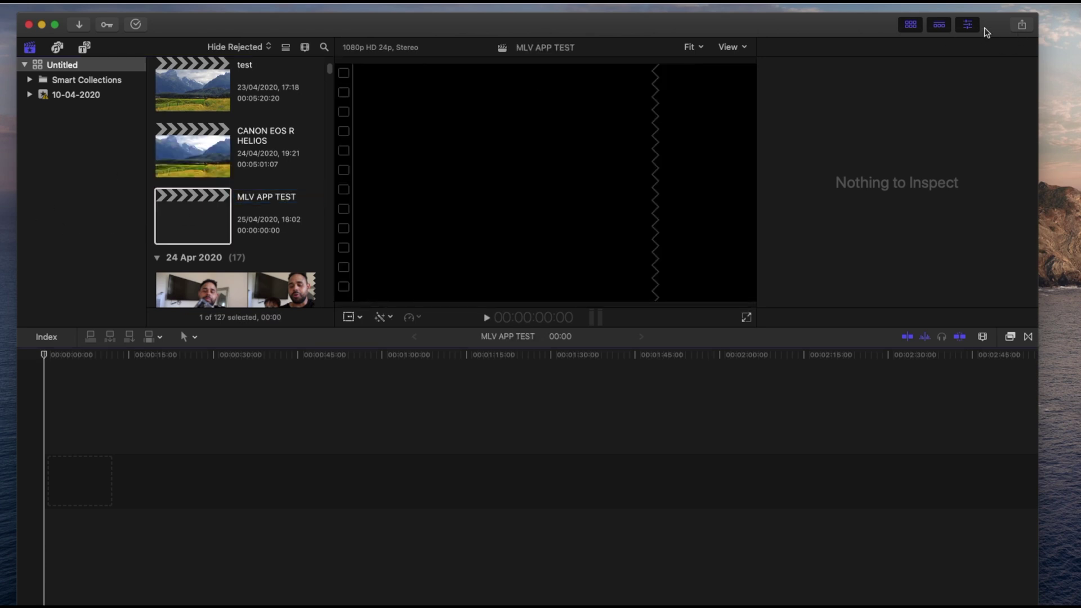
click(910, 24)
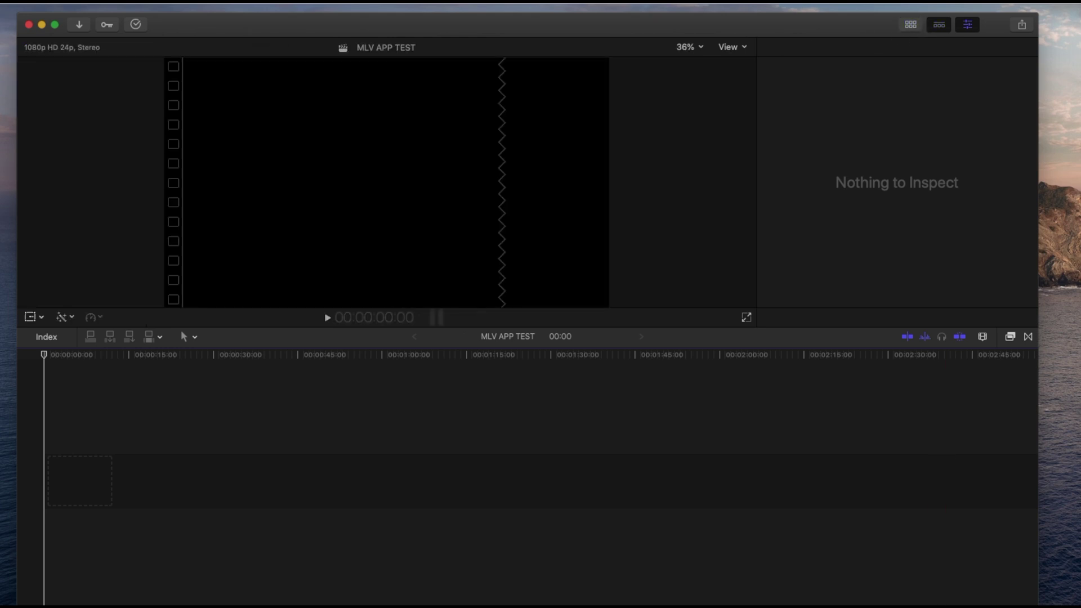
drag(482, 26, 478, 18)
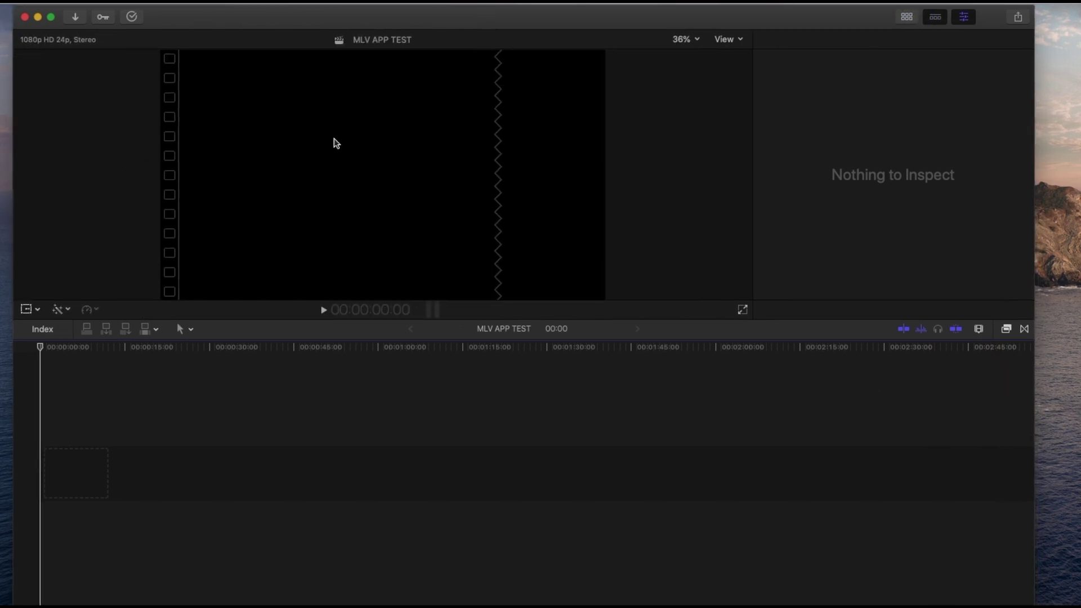
drag(1034, 51, 1079, 47)
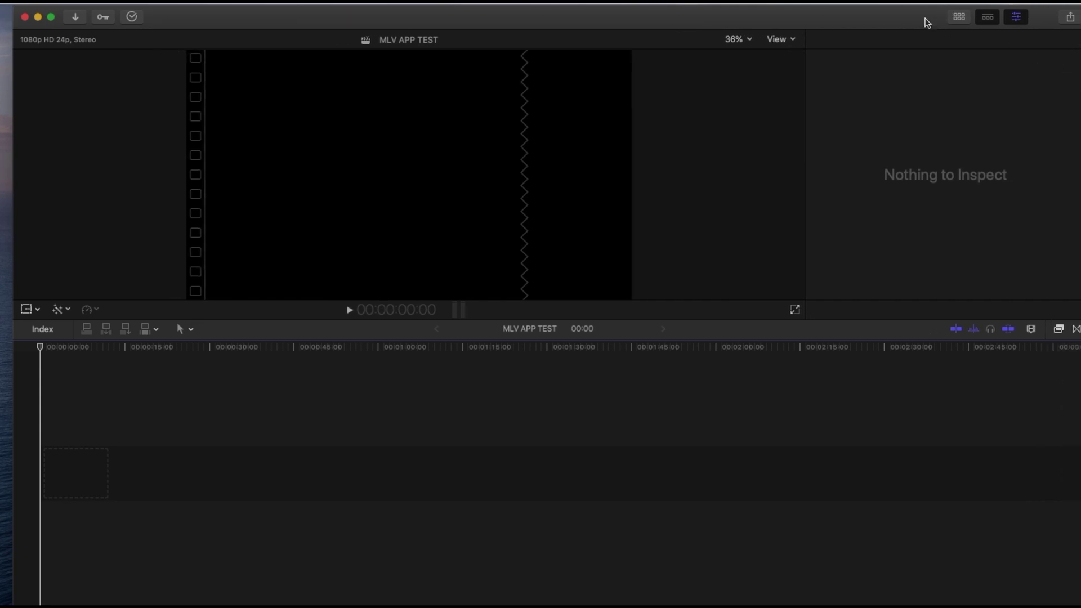
Add M18-1842.mov and M18-1931.mov from Finder's YOUTUBE VIDEOS folder to the MLV APP TEST timeline.
drag(927, 22, 917, 211)
drag(613, 109, 553, 46)
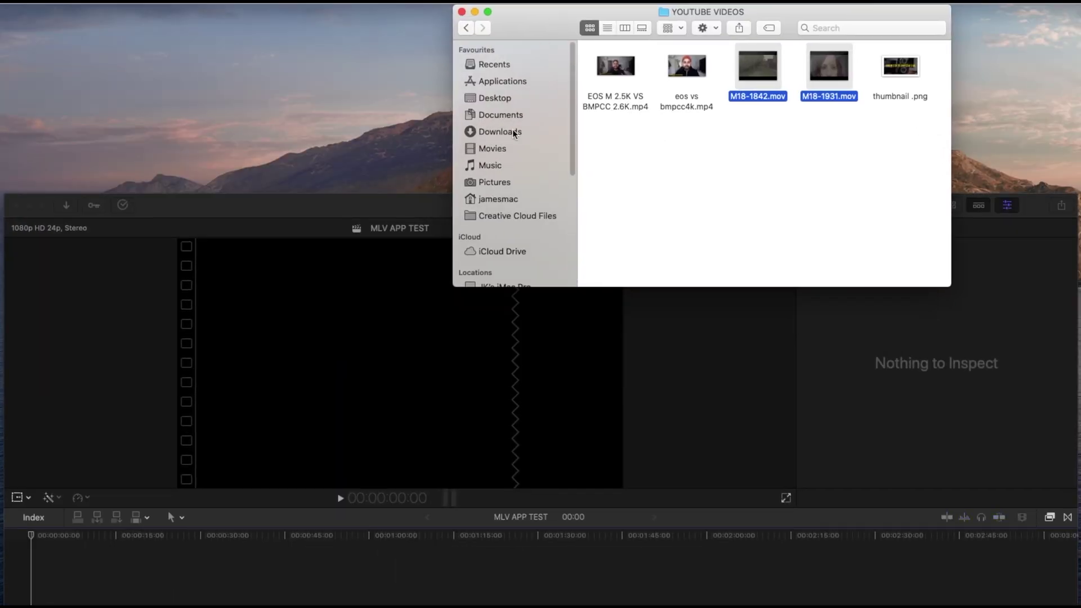
drag(414, 210, 417, 31)
click(526, 7)
click(414, 22)
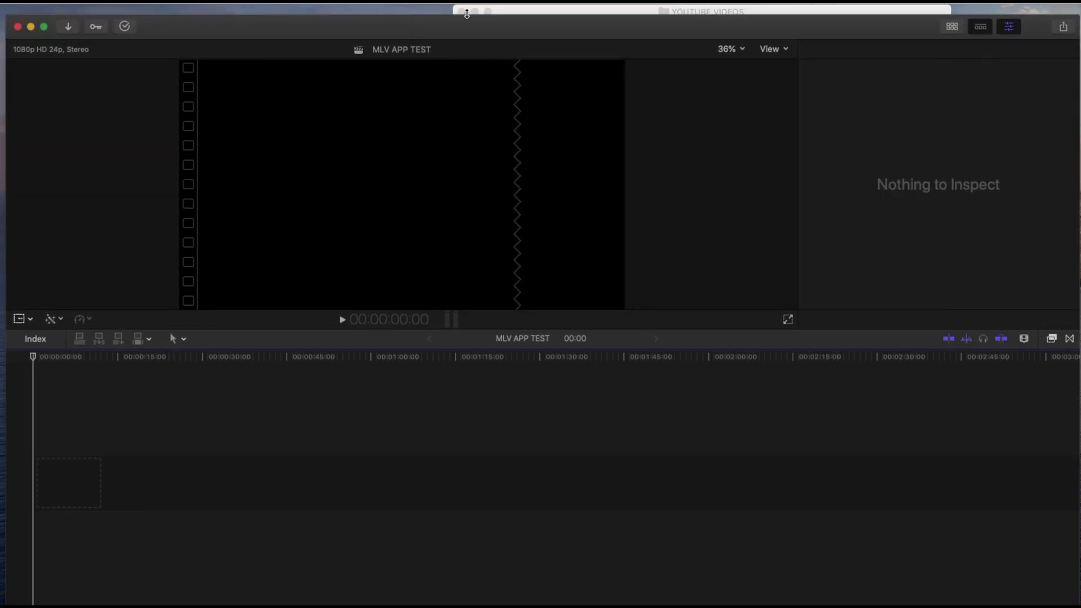
click(524, 11)
click(828, 133)
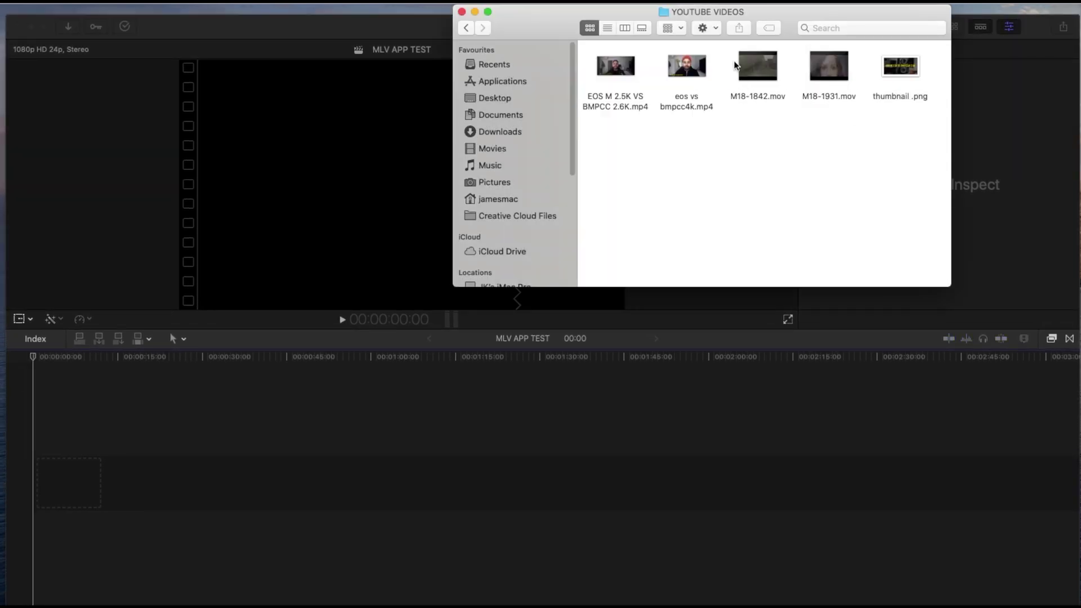
drag(731, 54, 207, 493)
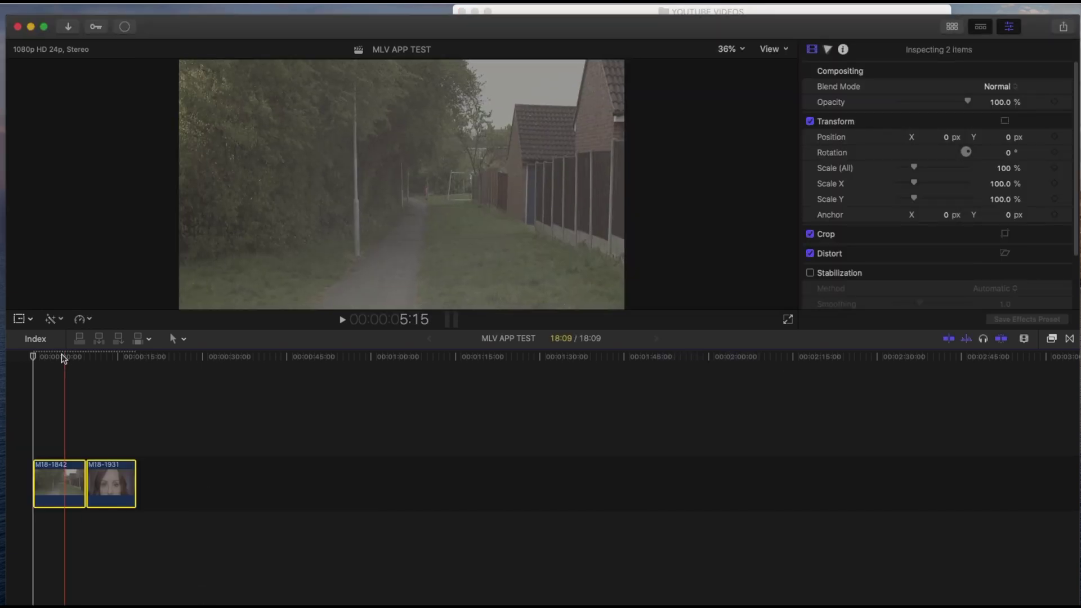
Place the Long adjustment layer title above M18-1842 and extend it to the end of M18-1931.
click(52, 357)
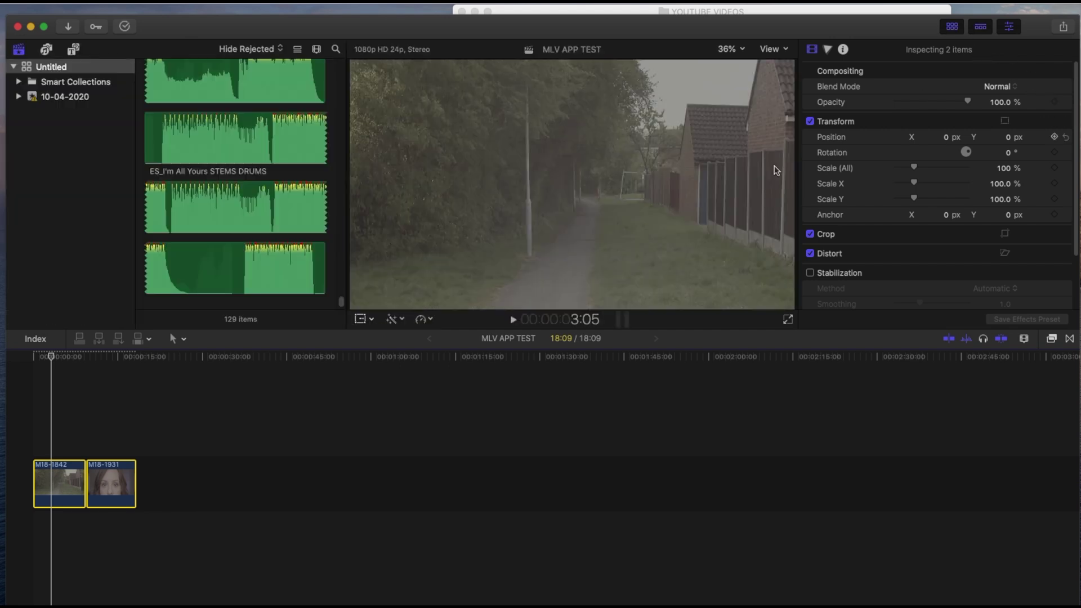
click(952, 26)
click(71, 50)
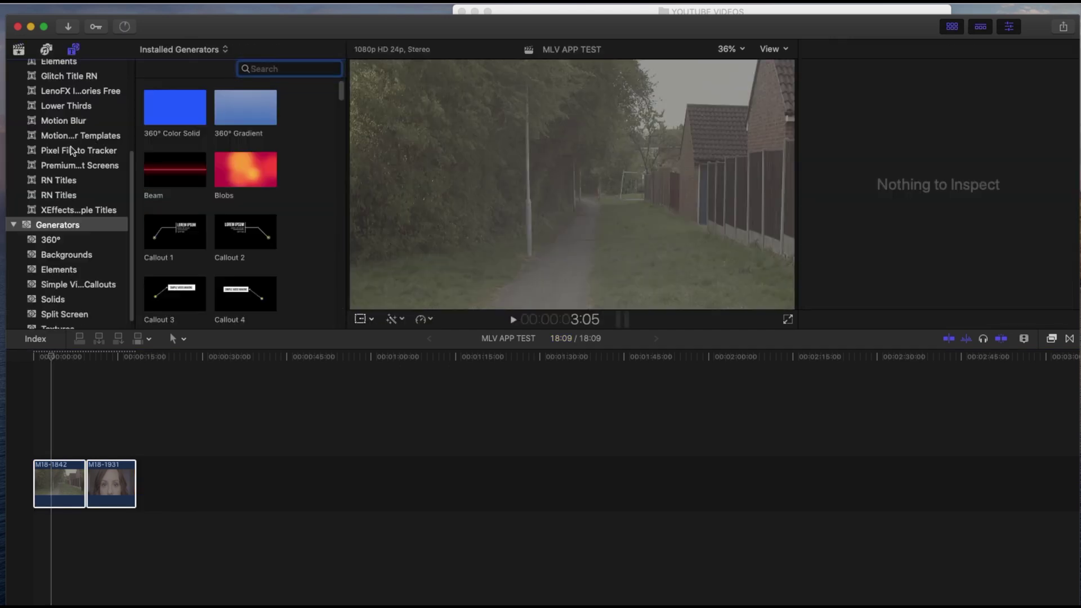
scroll(106, 200, up, 5)
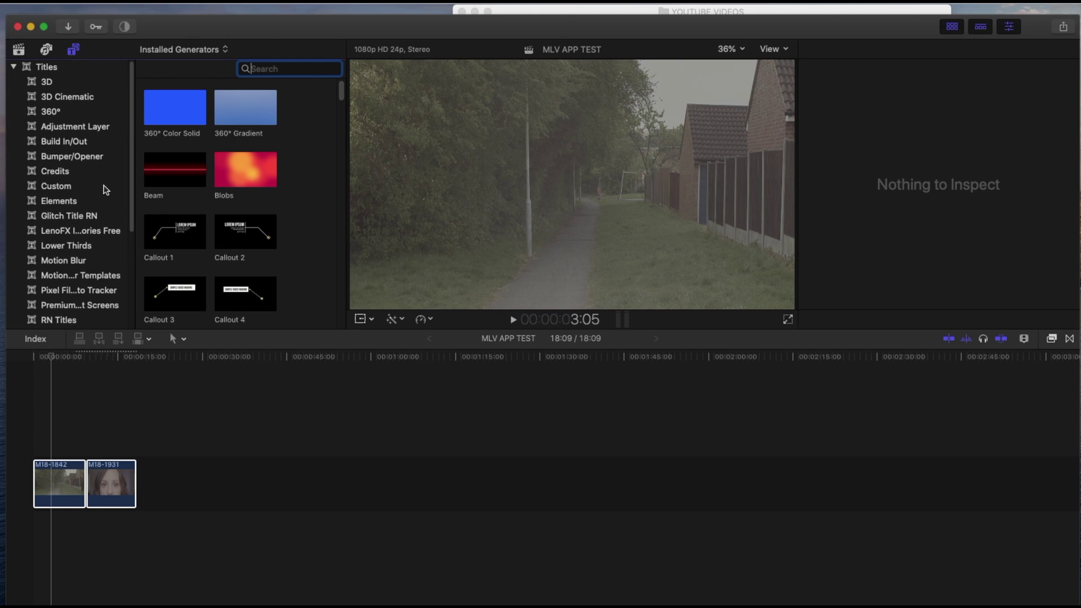
click(102, 132)
drag(174, 110, 57, 405)
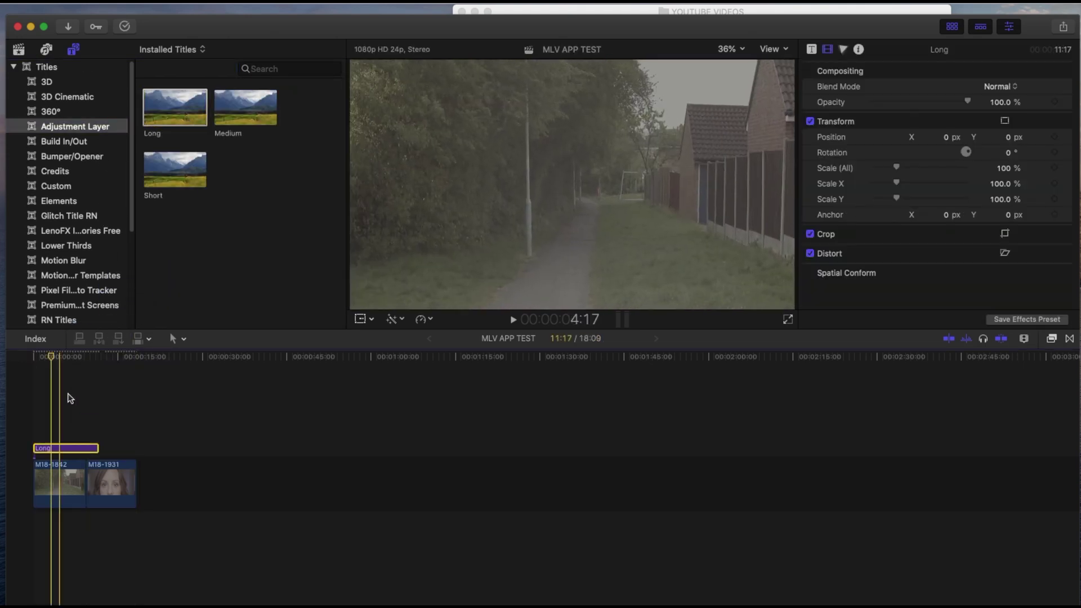
drag(102, 449, 134, 448)
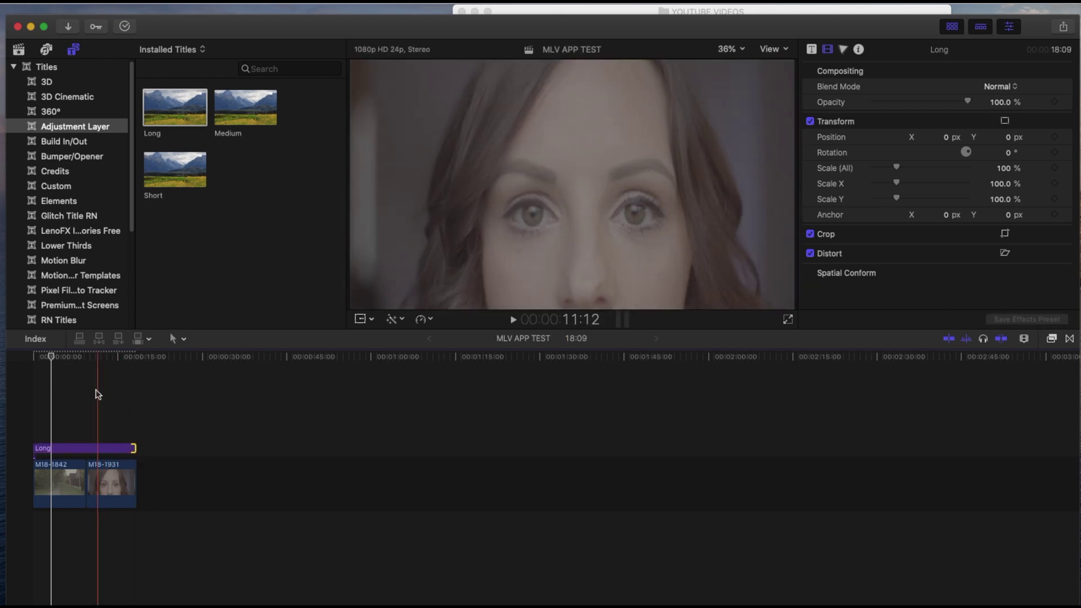
Select the M18-1931 clip, hide the media browser and show the effects browser.
click(111, 483)
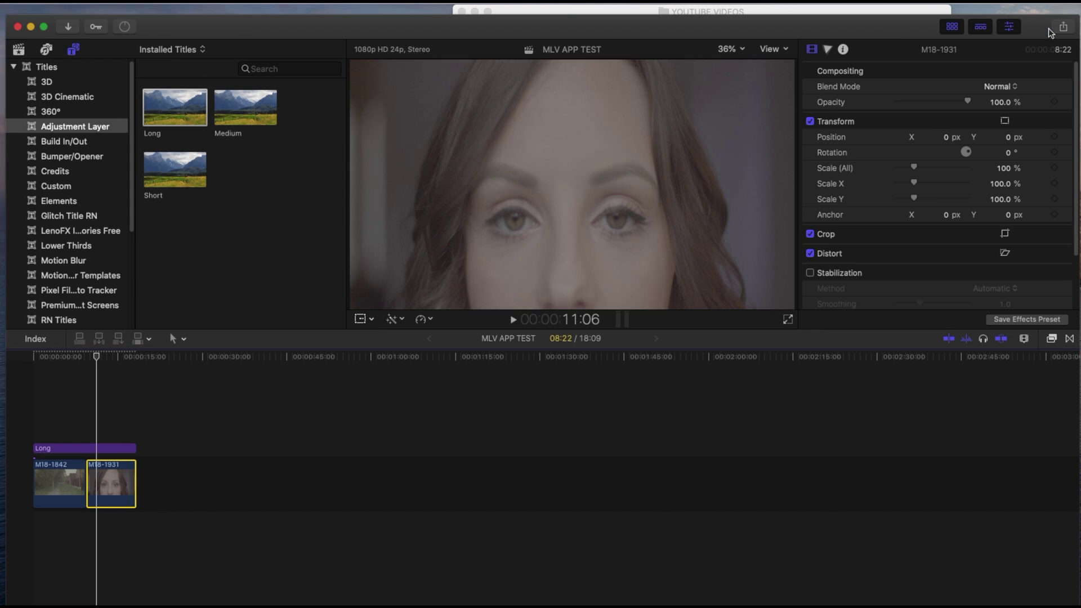
click(952, 27)
scroll(983, 272, down, 3)
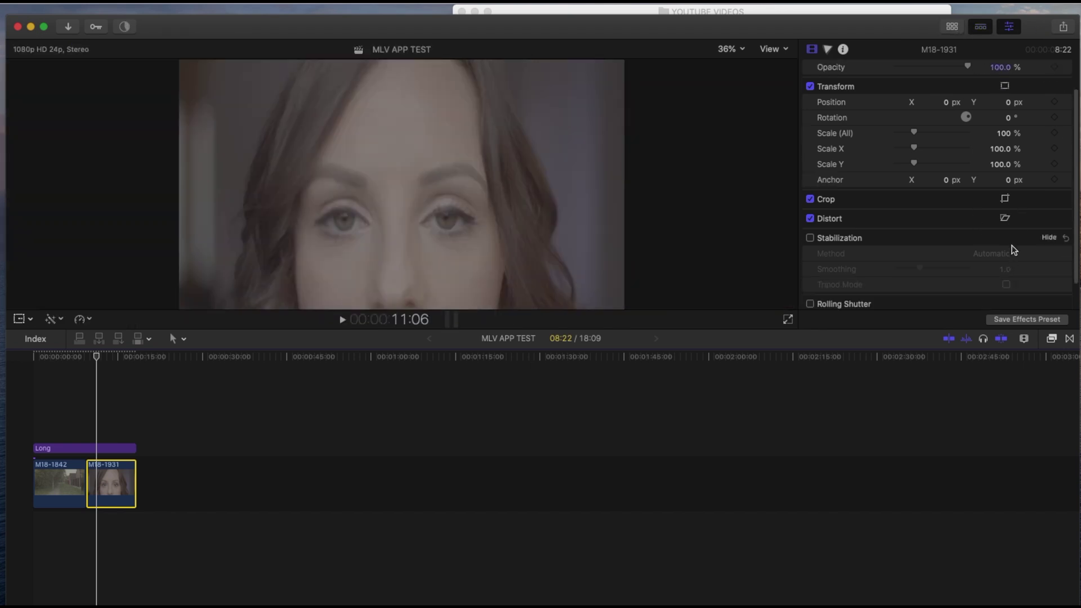
click(1051, 339)
Clear the LUTS search in the effects browser and list all video and audio effects.
click(977, 601)
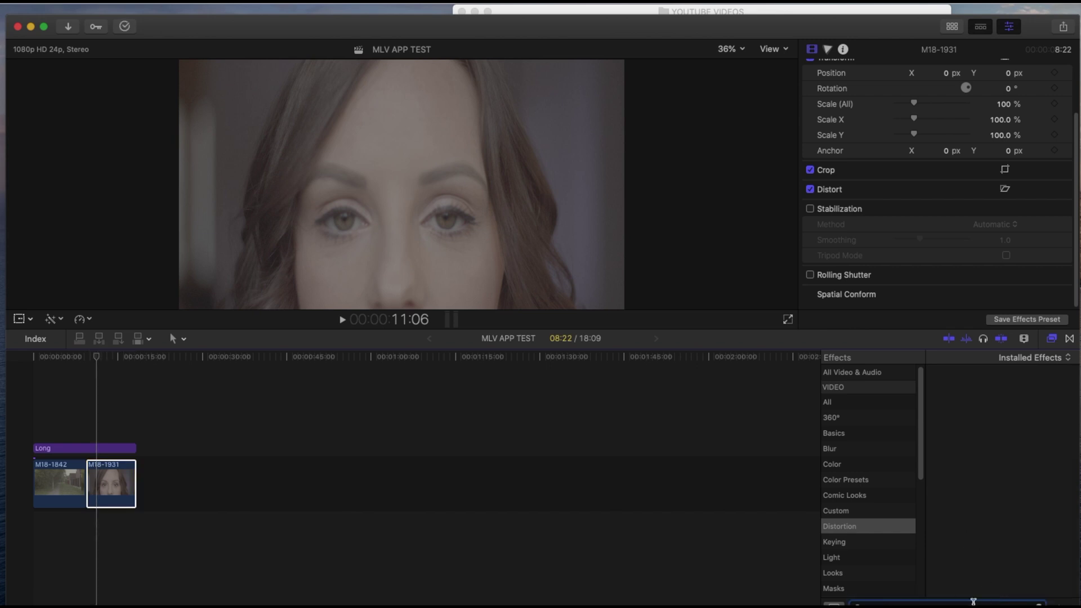
click(874, 375)
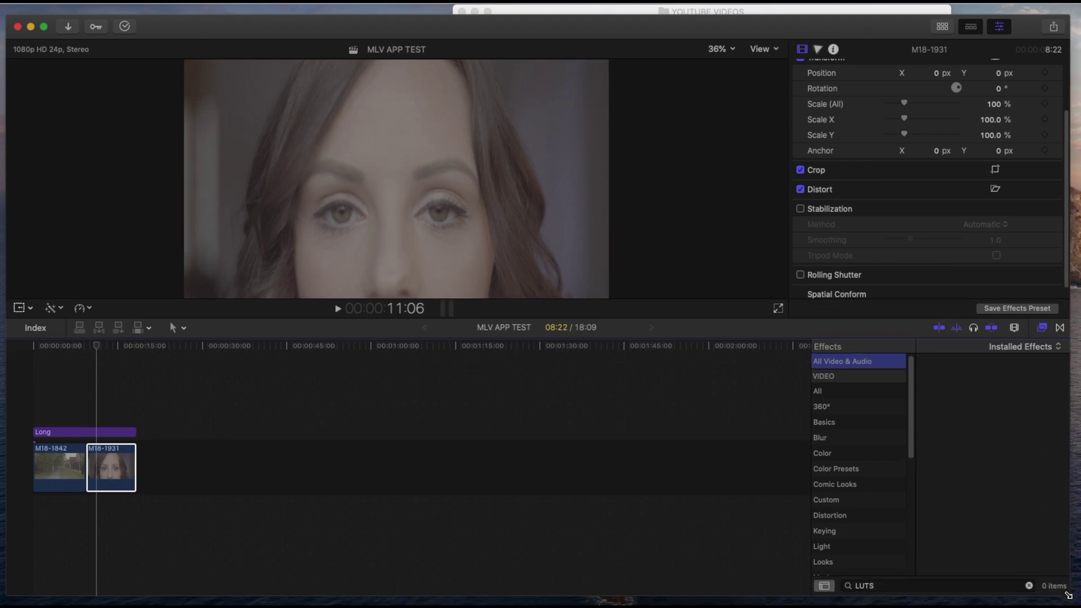
click(991, 589)
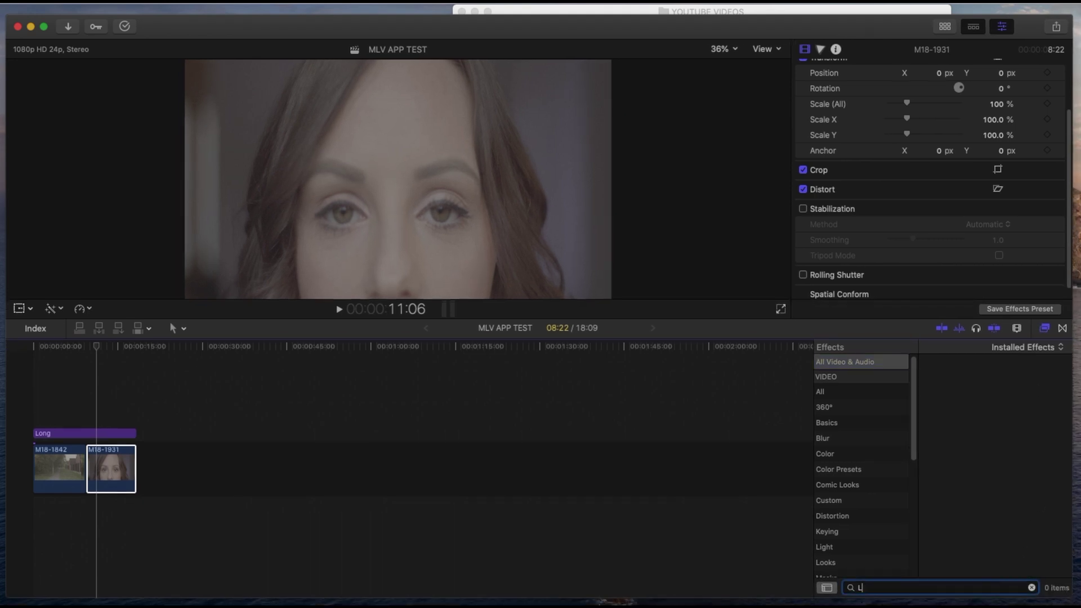
key(BackSpace)
click(867, 362)
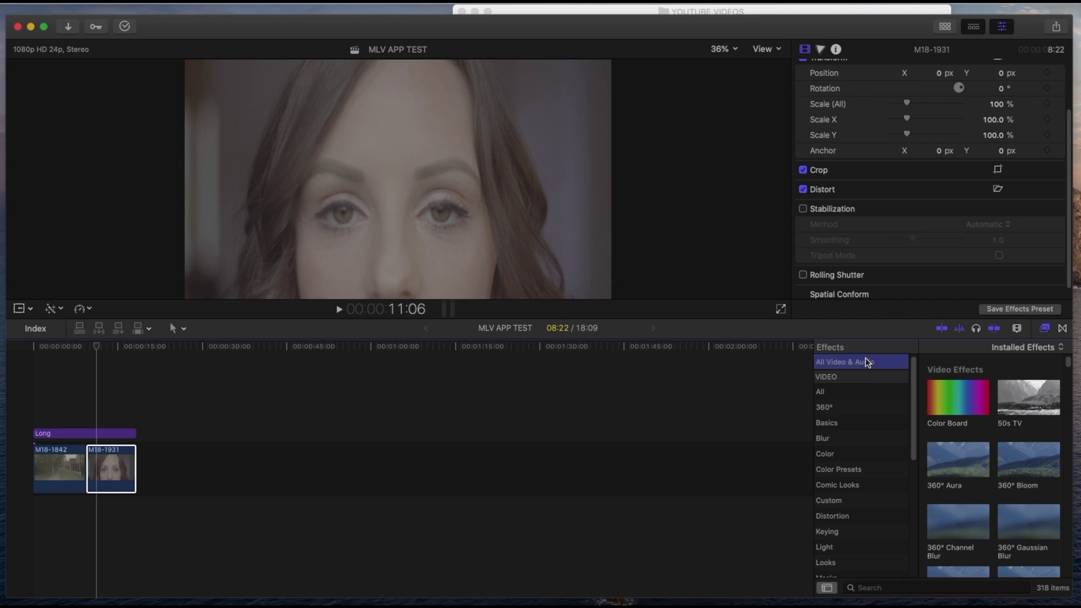
key(l)
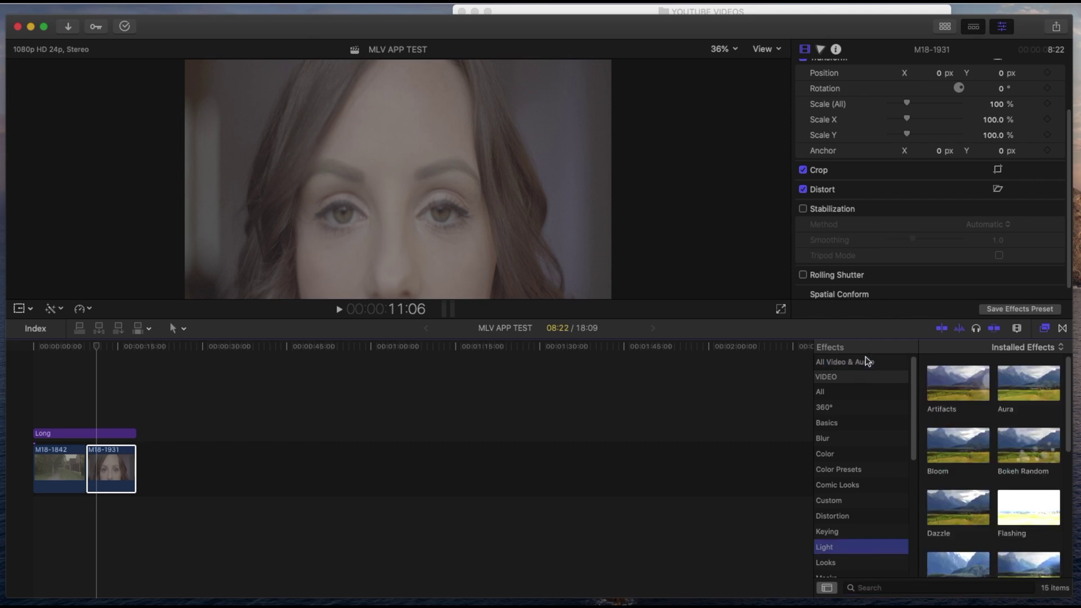
click(868, 362)
Search the effects for "lu" and apply Custom LUT to the Long adjustment layer.
click(960, 586)
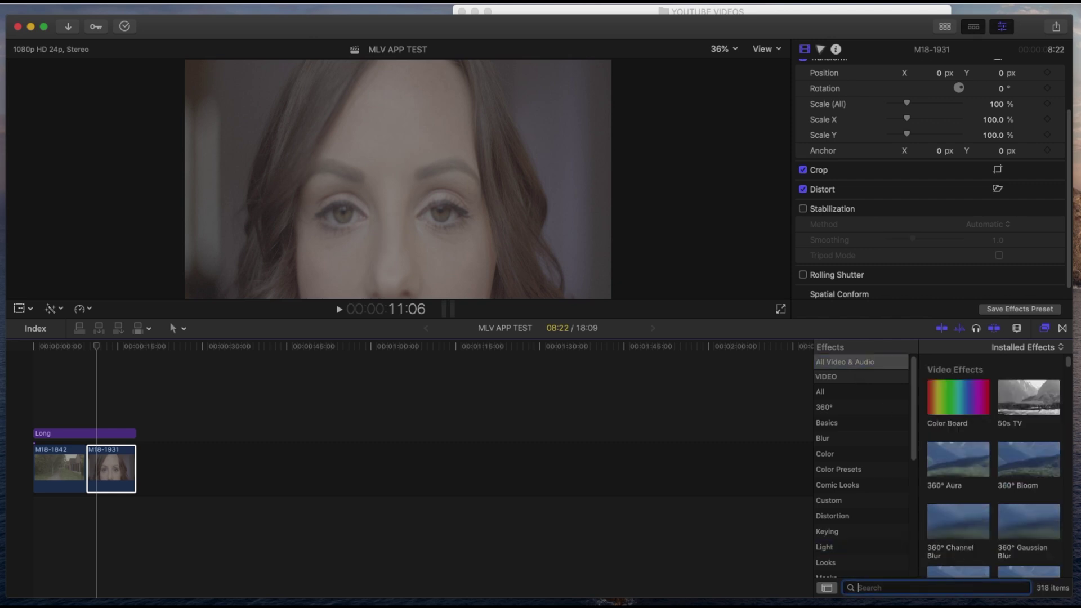
text(lu)
drag(961, 392, 87, 433)
click(87, 433)
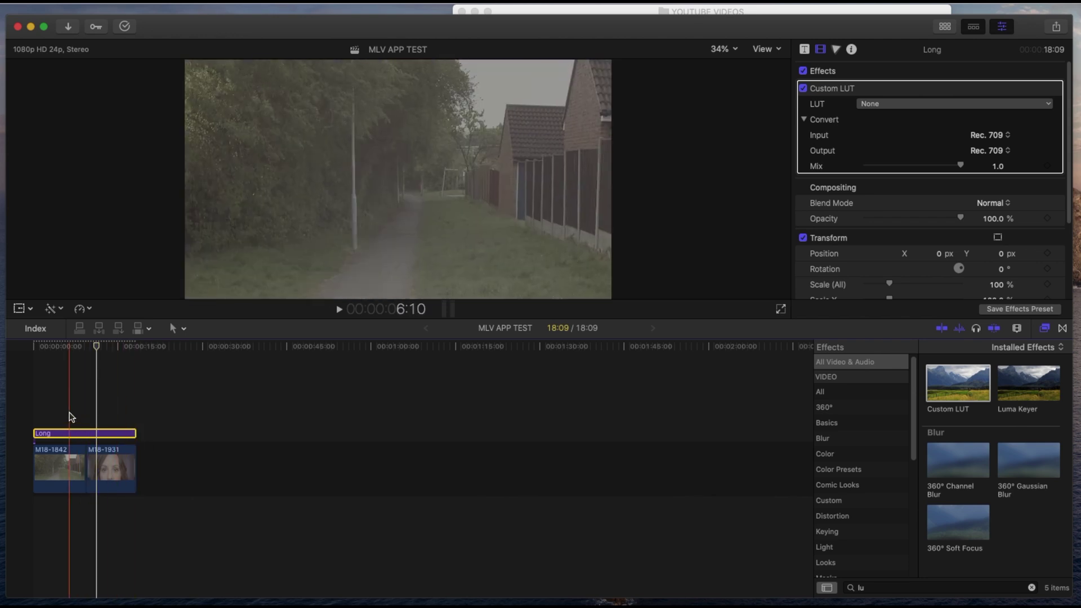
Move the playhead over M18-1842 and set the adjustment layer's LUT to Mauros_ARRI_LOOK_-_SONY_SLOG2.
click(71, 343)
click(1027, 106)
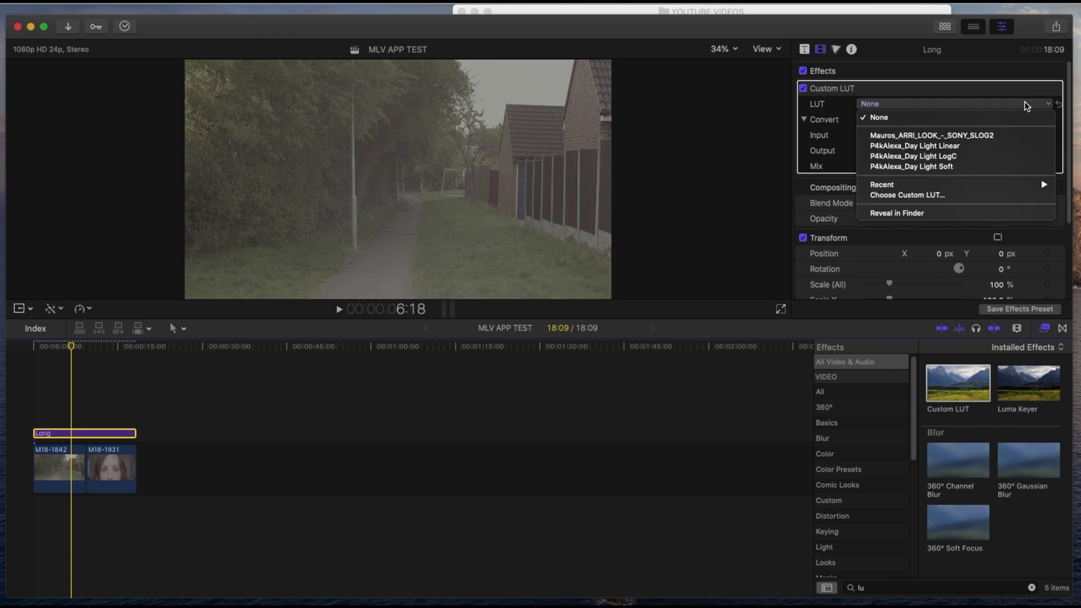
click(977, 137)
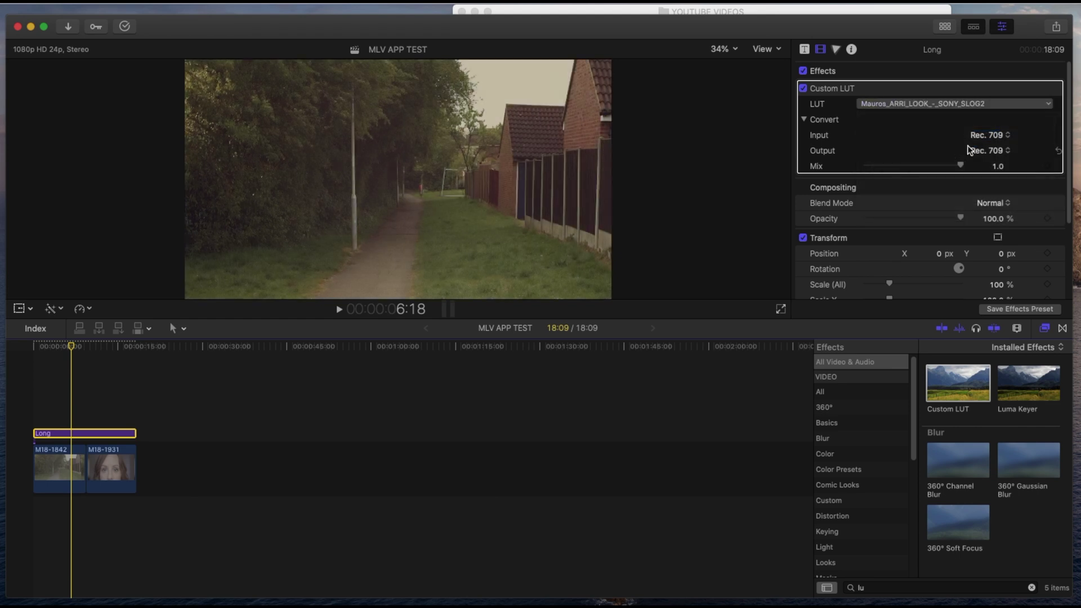
Try lowering the Long adjustment layer's shadow exposure to -4%, and reset the exposure correction.
click(51, 310)
click(90, 343)
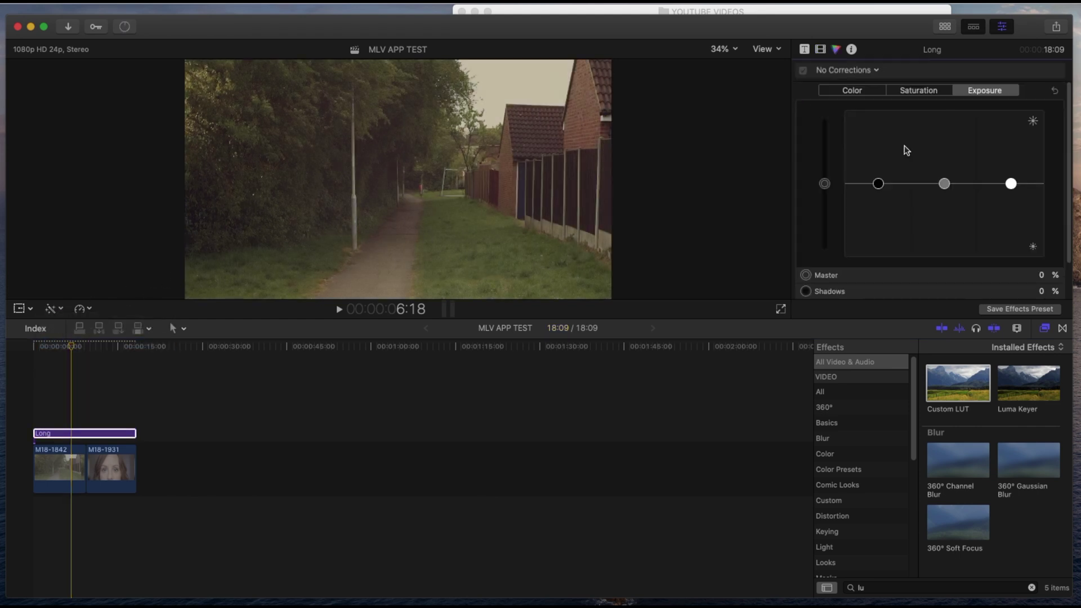
mouse_move(874, 187)
mouse_down()
mouse_move(888, 152)
mouse_move(888, 190)
mouse_up()
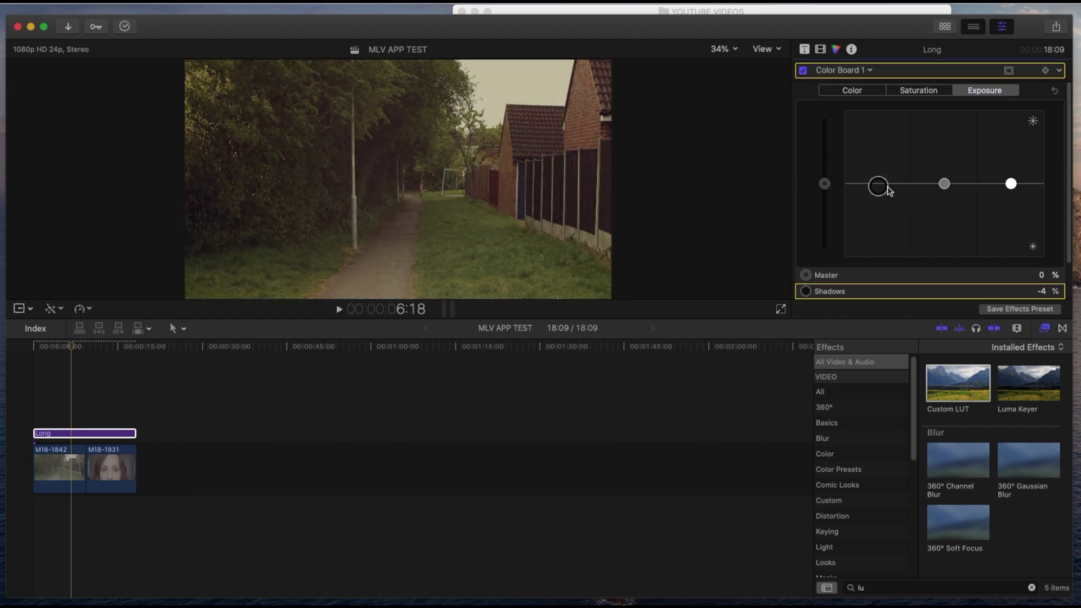
click(1053, 91)
Set the horizontal scale (Scale X) of clip M18-1842 to 112.16%.
click(60, 468)
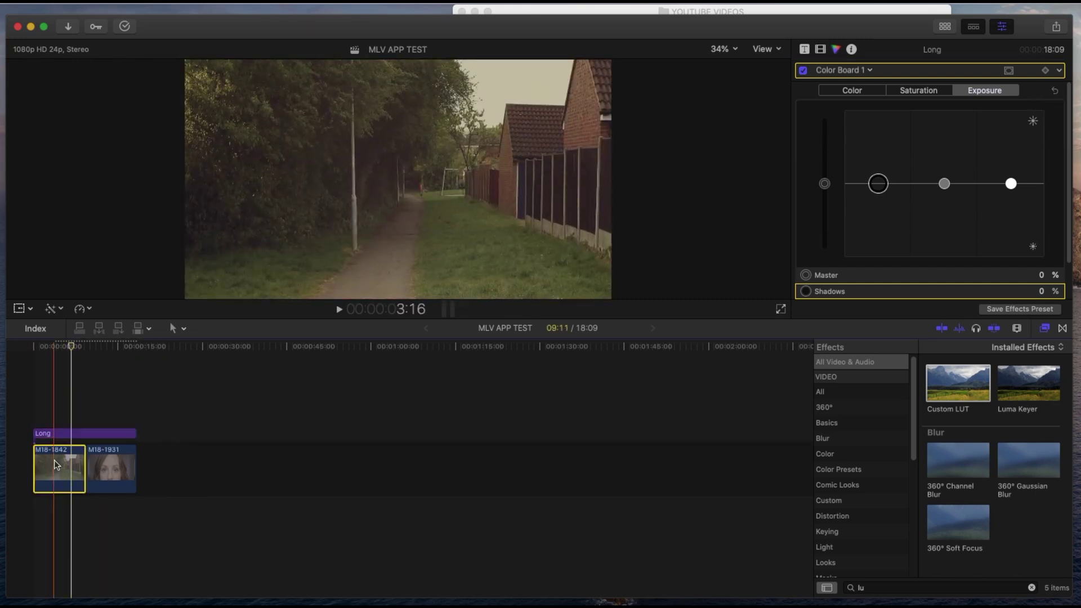
click(61, 351)
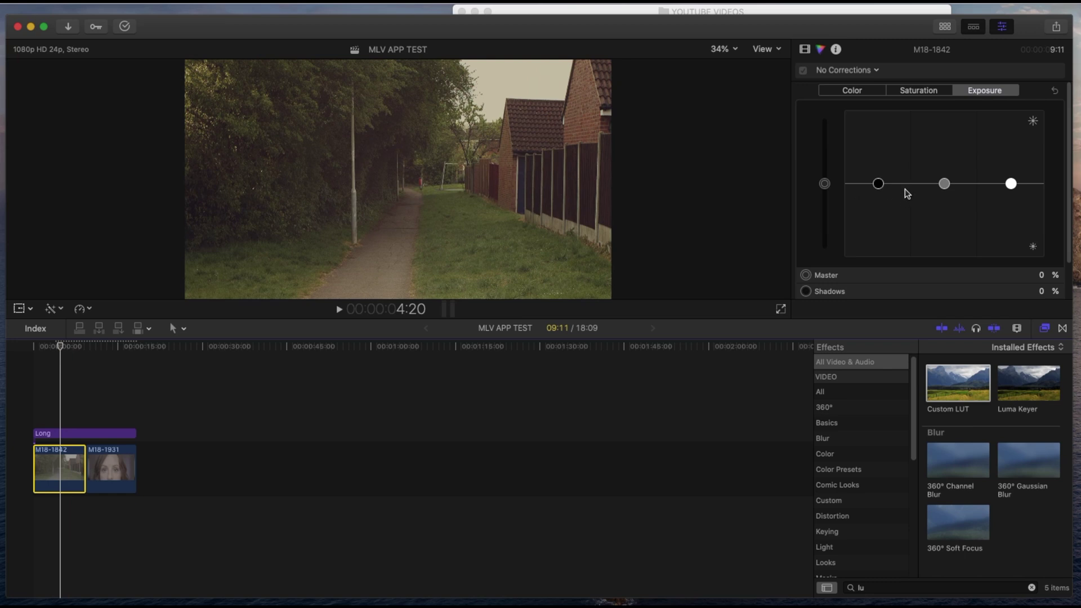
click(552, 275)
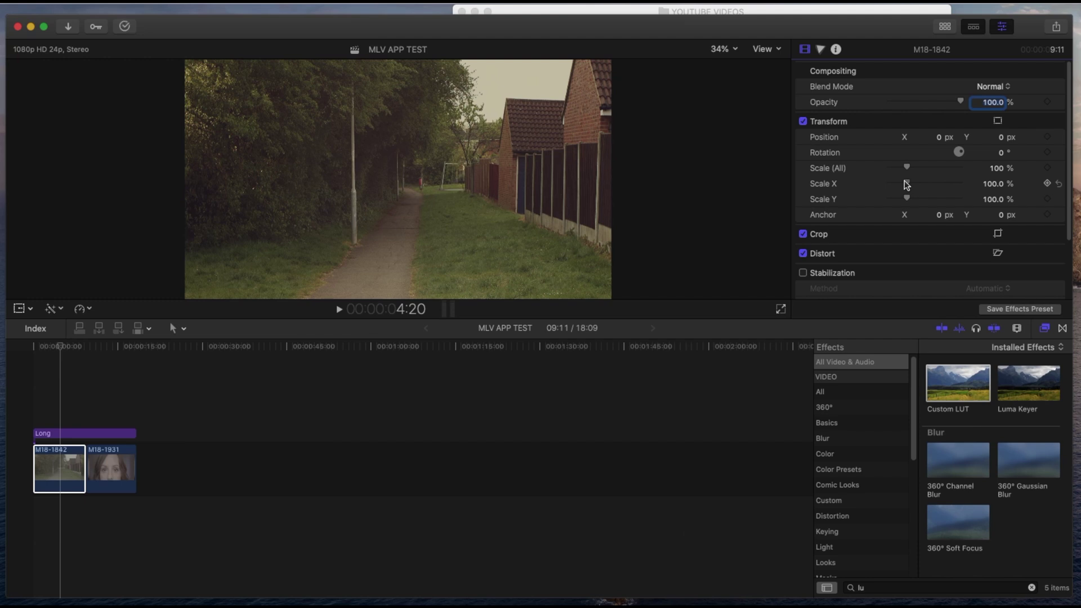
drag(904, 181, 907, 182)
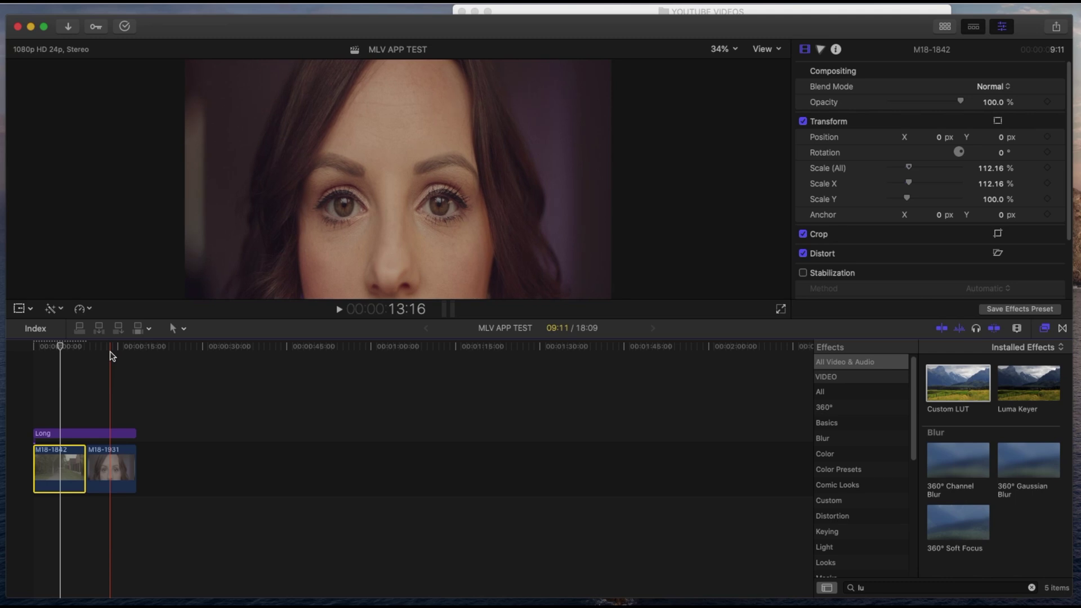
Set the horizontal scale (Scale X) of clip M18-1931 to 120.92%.
click(111, 355)
click(111, 467)
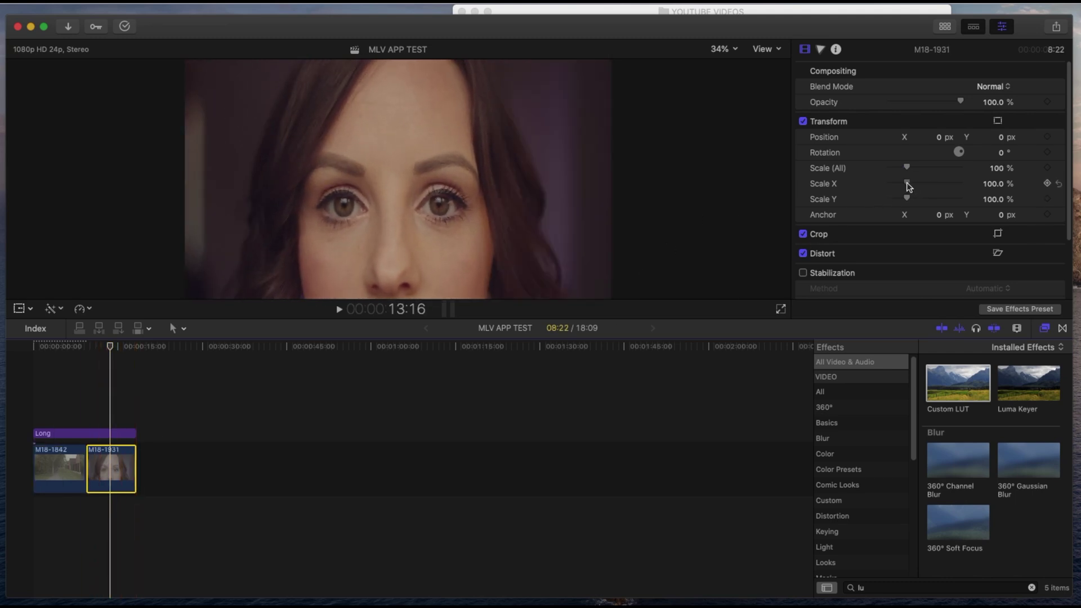
mouse_move(907, 185)
mouse_down()
mouse_move(941, 177)
mouse_move(899, 189)
mouse_move(913, 190)
mouse_up()
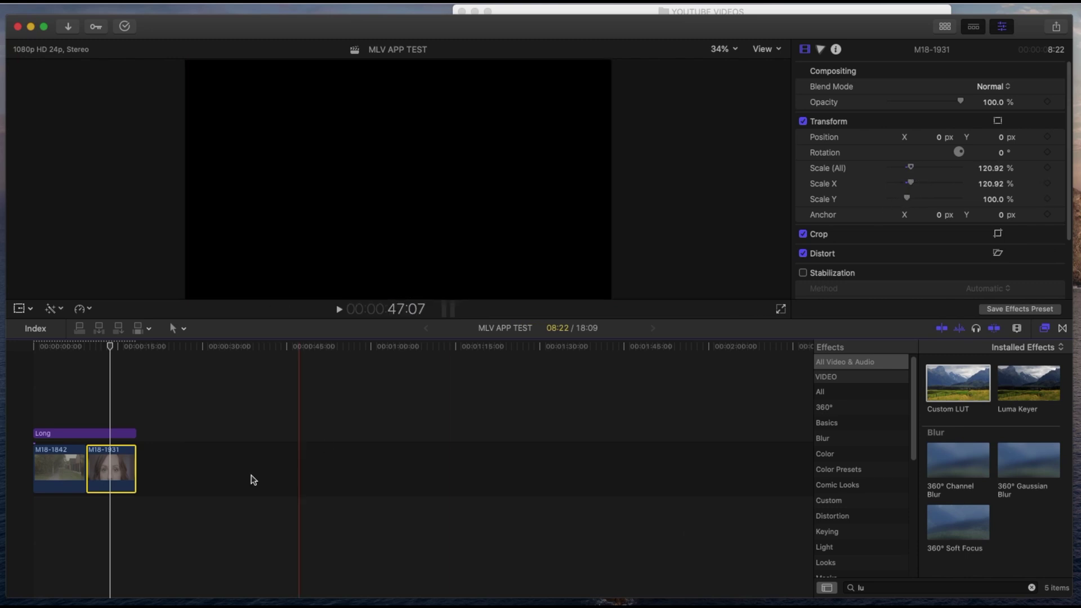
Disable and re-enable the Long adjustment layer over M18-1931 to compare the ungraded and graded image.
drag(133, 433, 133, 433)
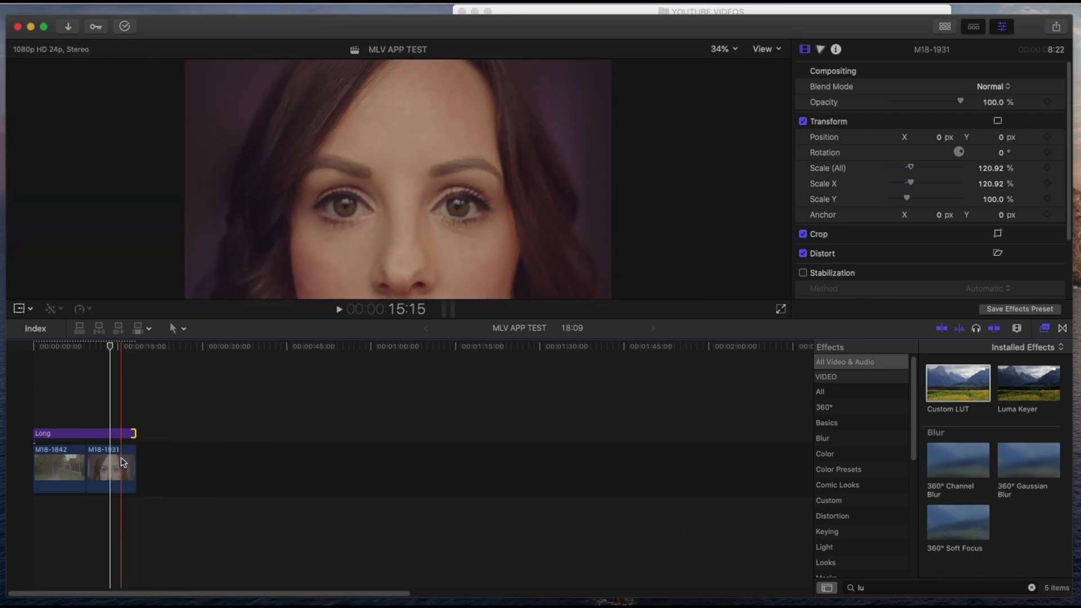
click(112, 448)
click(112, 435)
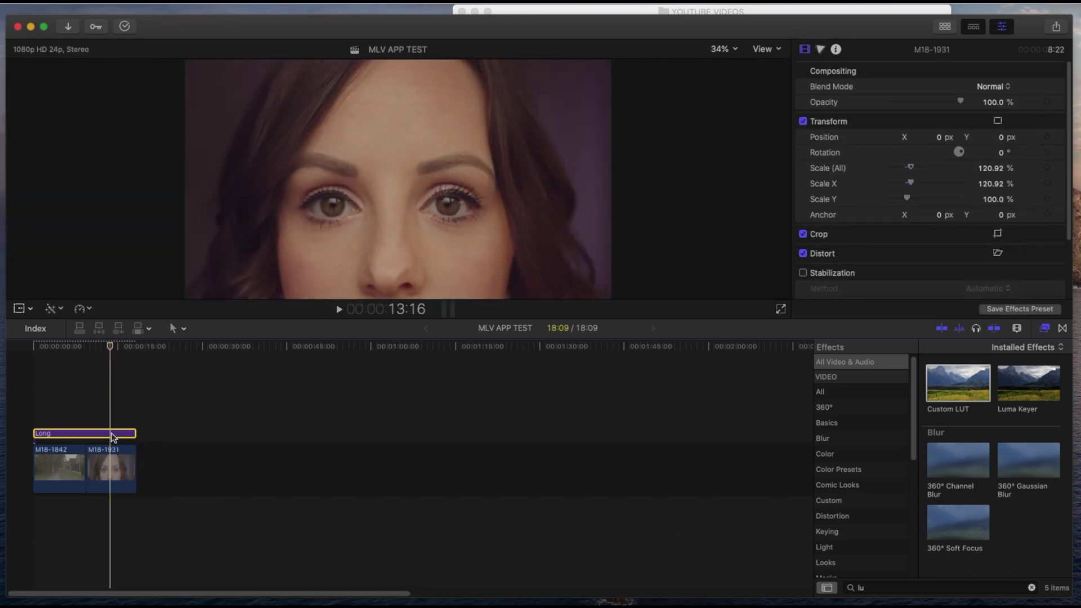
key(v)
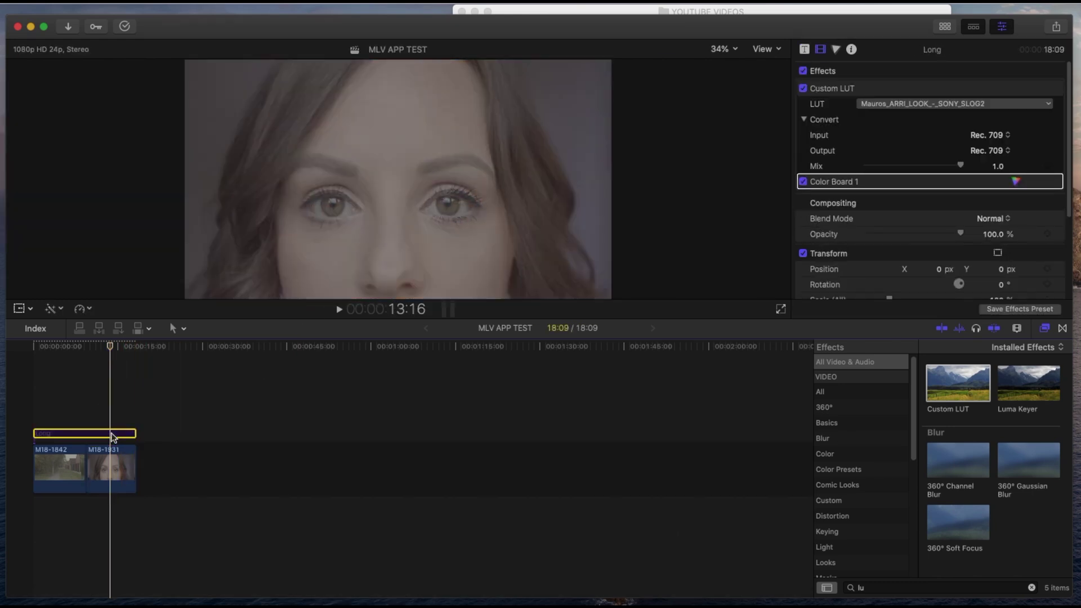
key(v)
key(v)
key(v)
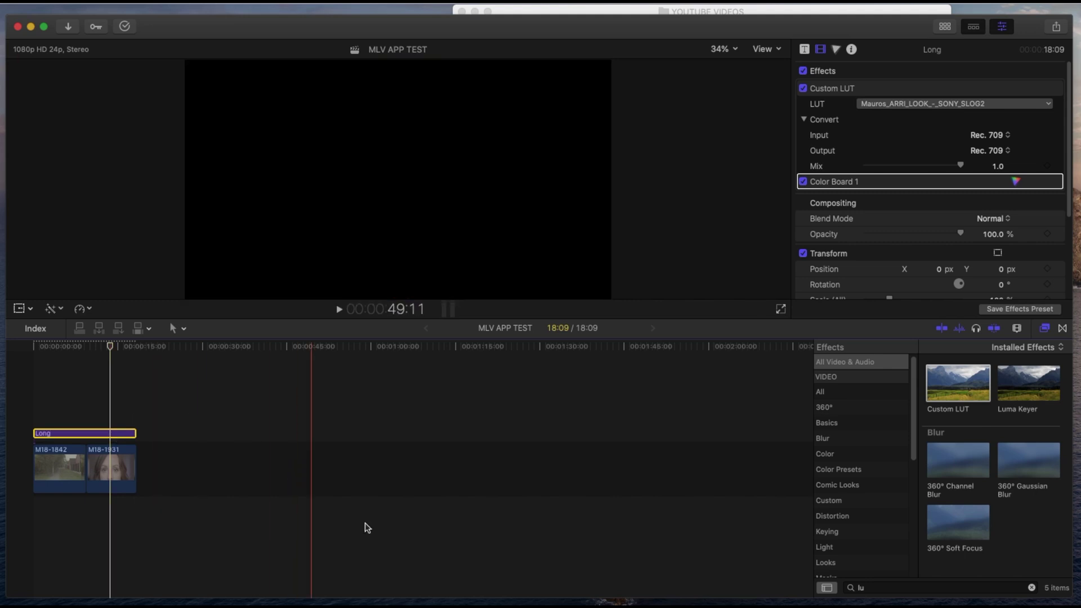
Search the effects for "sharp" and apply Sharpen to the Long adjustment layer.
click(902, 587)
text(s)
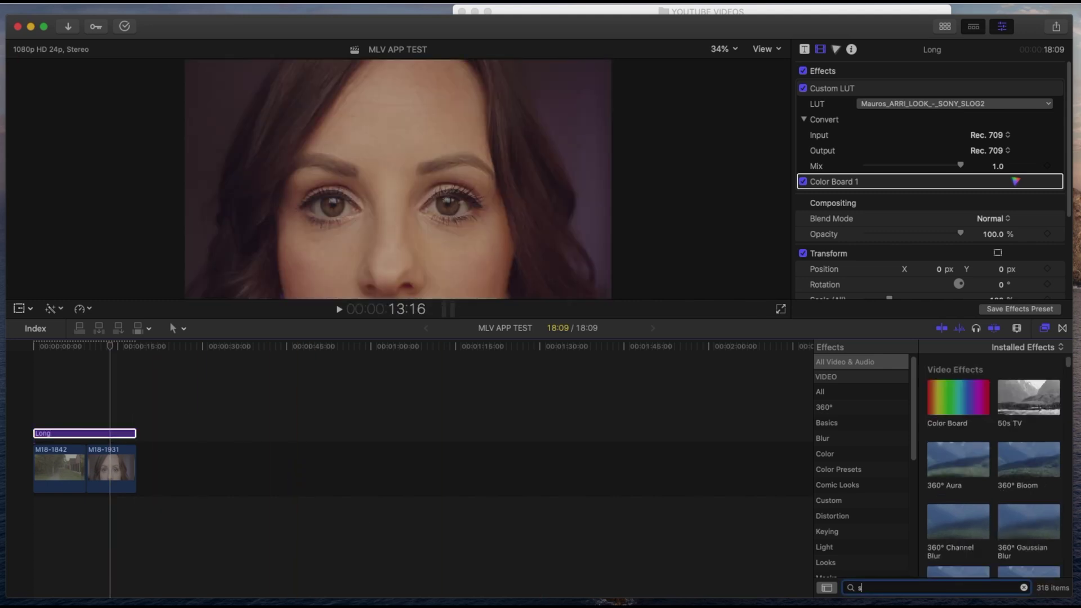
text(harp)
drag(957, 383, 72, 437)
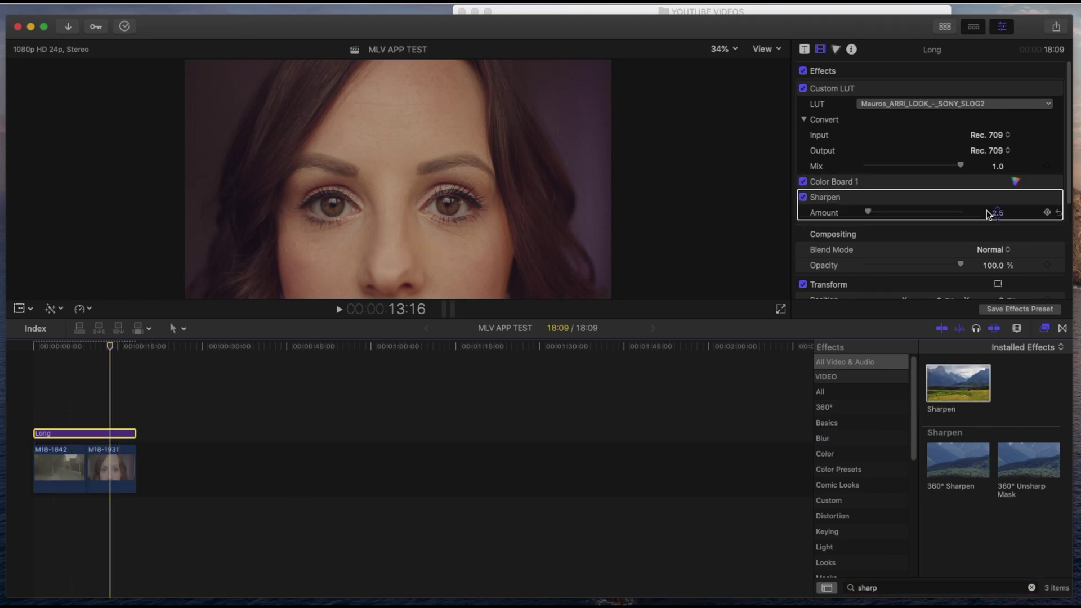
Try a Sharpen amount of 80 on the Long adjustment layer and play back part of M18-1931.
click(986, 213)
text(80)
key(Return)
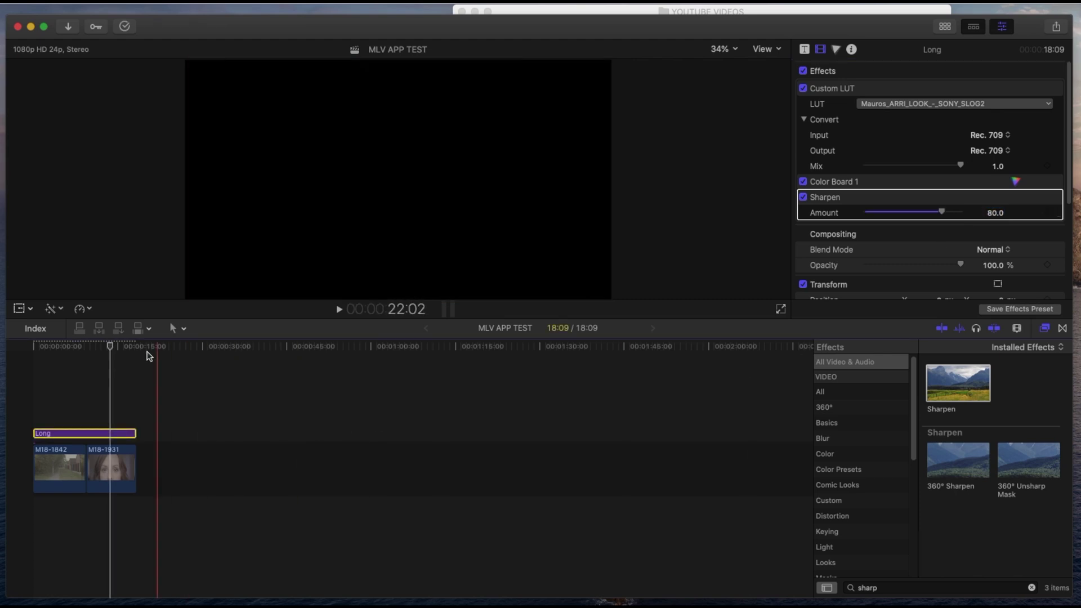
click(100, 346)
key(space)
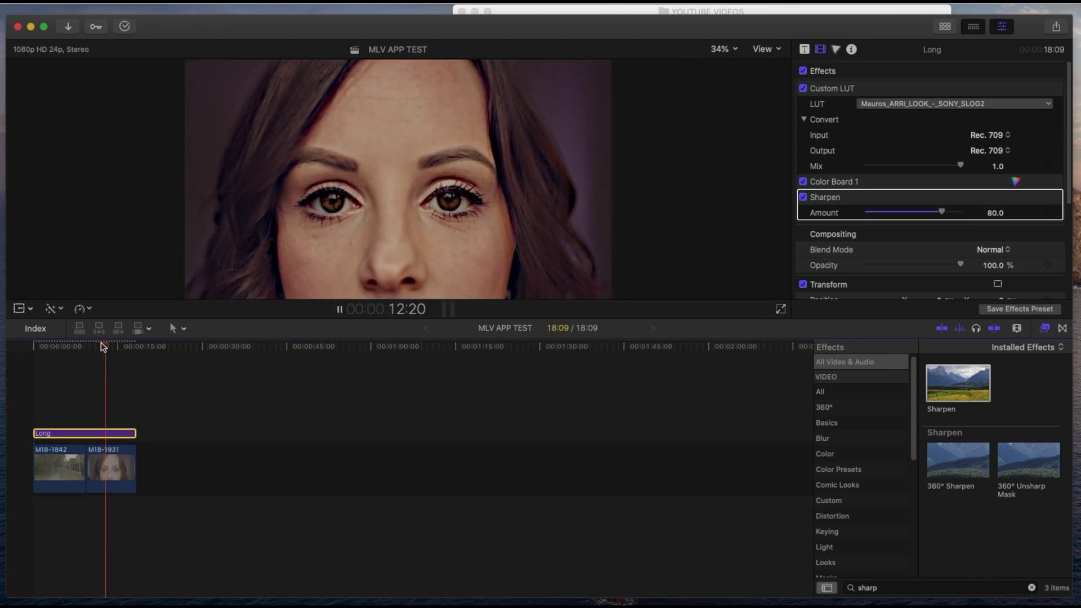
key(space)
Set the Long adjustment layer's Sharpen amount to 4.0 and play back parts of both clips.
click(995, 213)
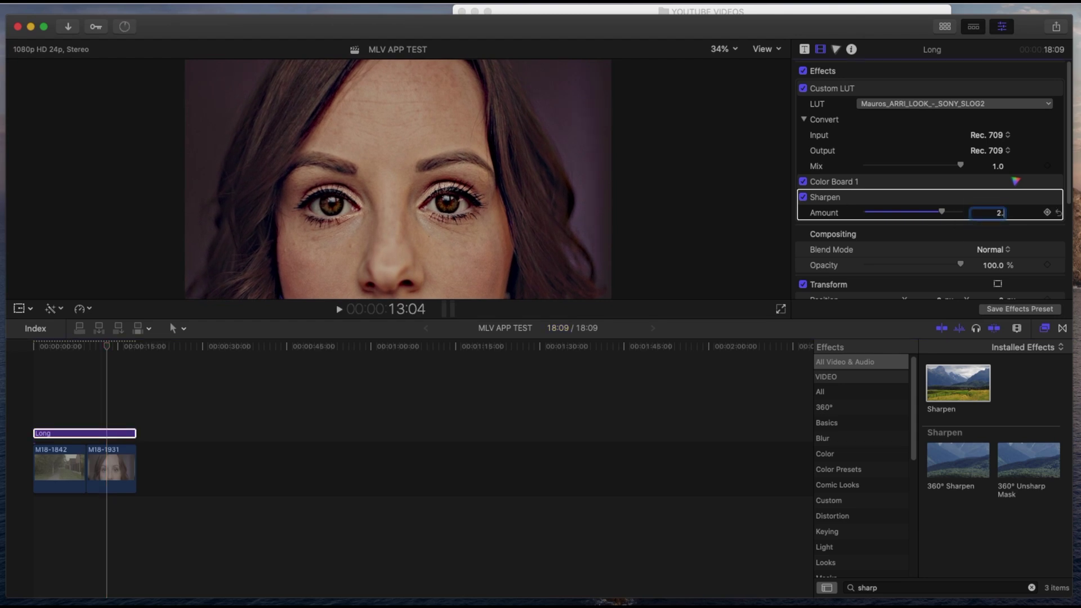
key(Return)
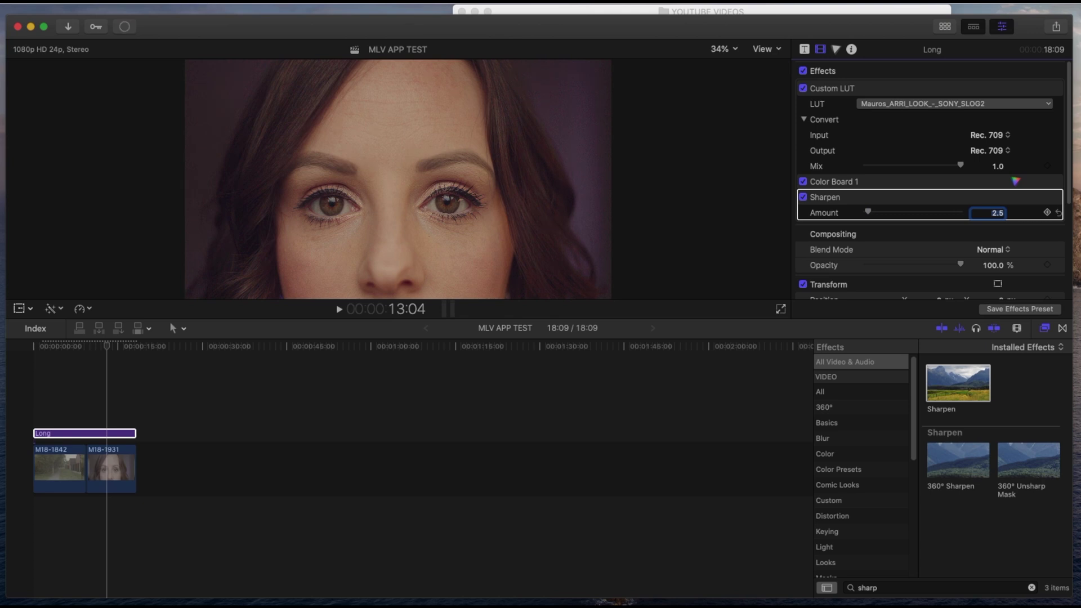
click(61, 347)
key(space)
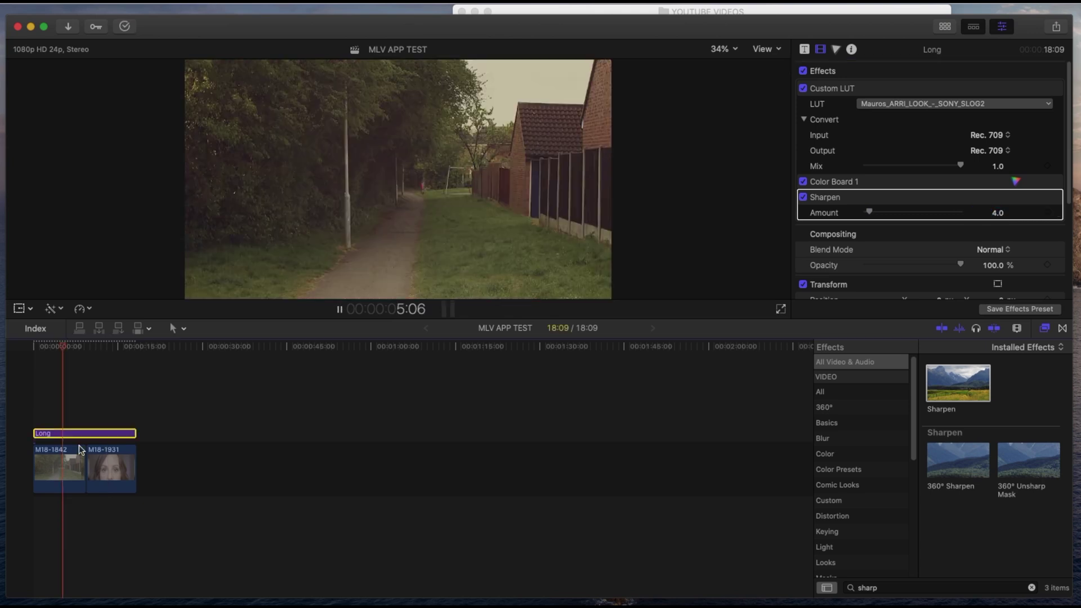
click(46, 346)
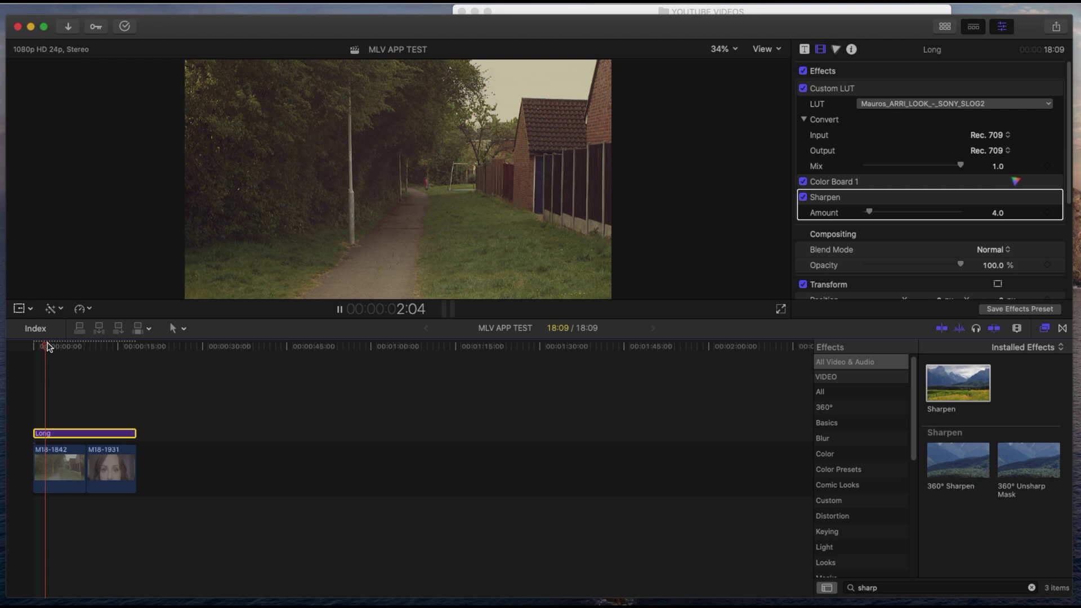
click(102, 347)
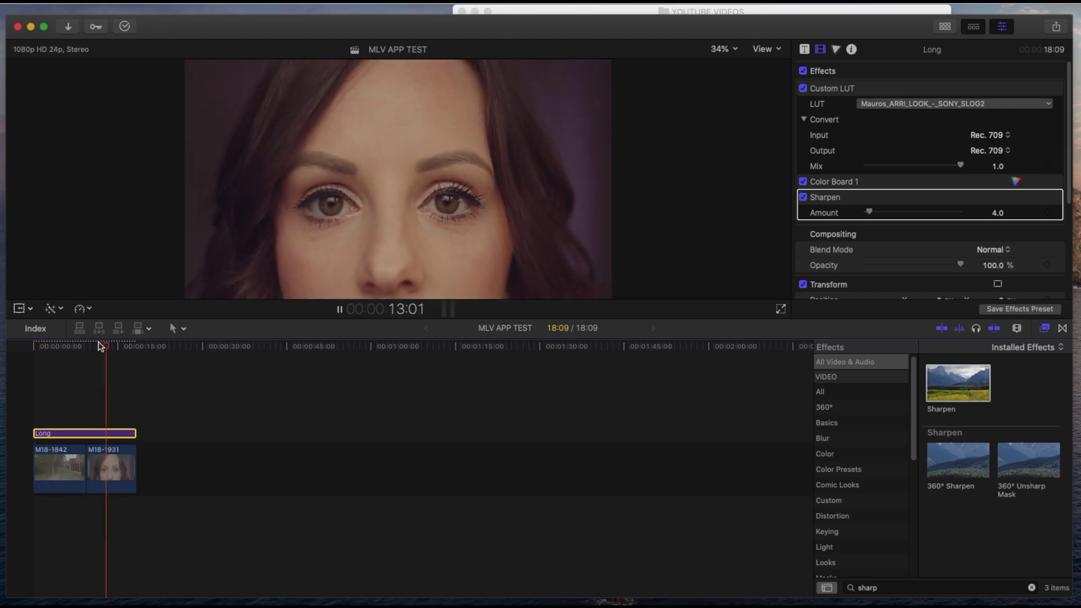
key(space)
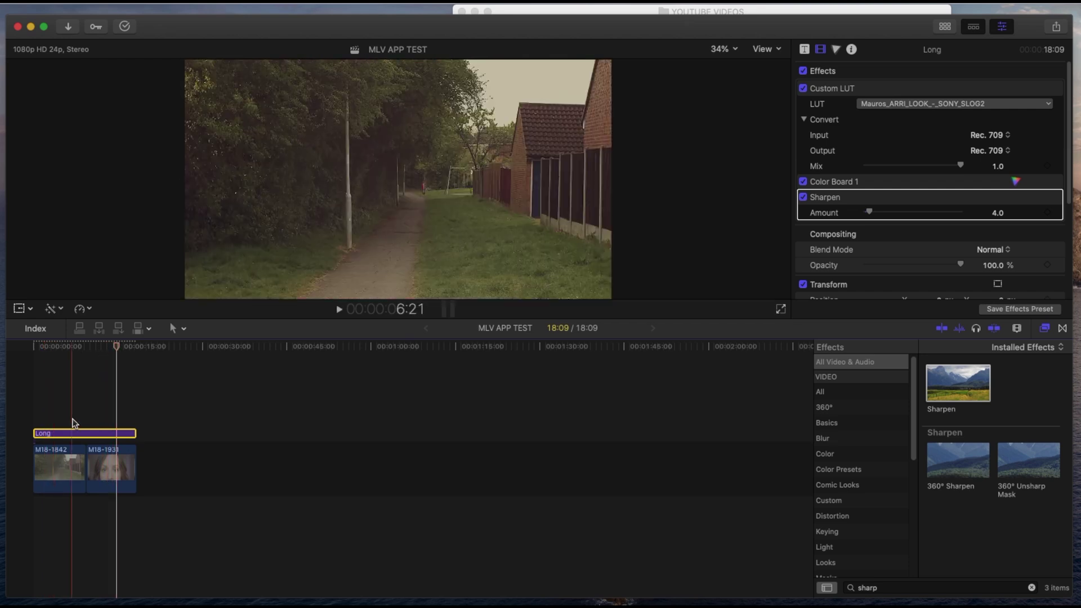
Enlarge the timeline and play back sections of M18-1842 and M18-1931 to examine the sharpened grade.
key(super+equal)
key(super+equal)
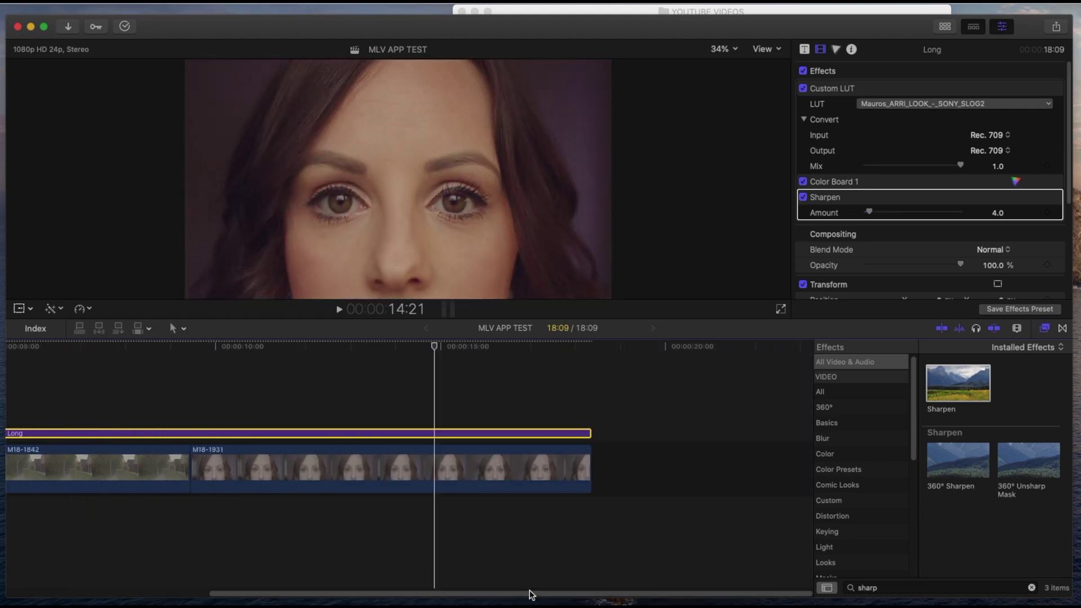
drag(533, 595, 224, 572)
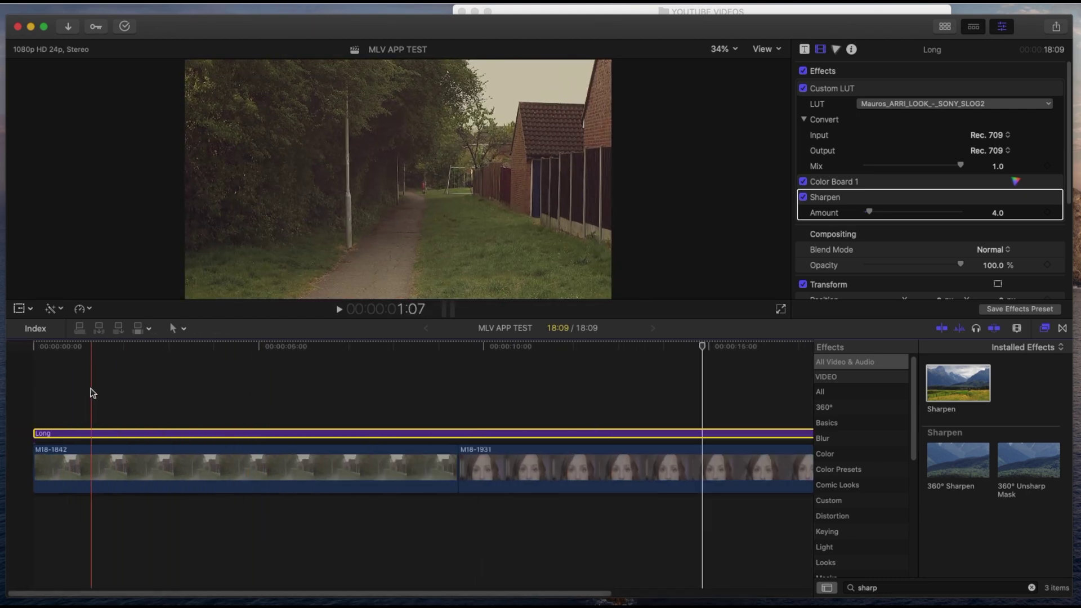
key(space)
click(350, 351)
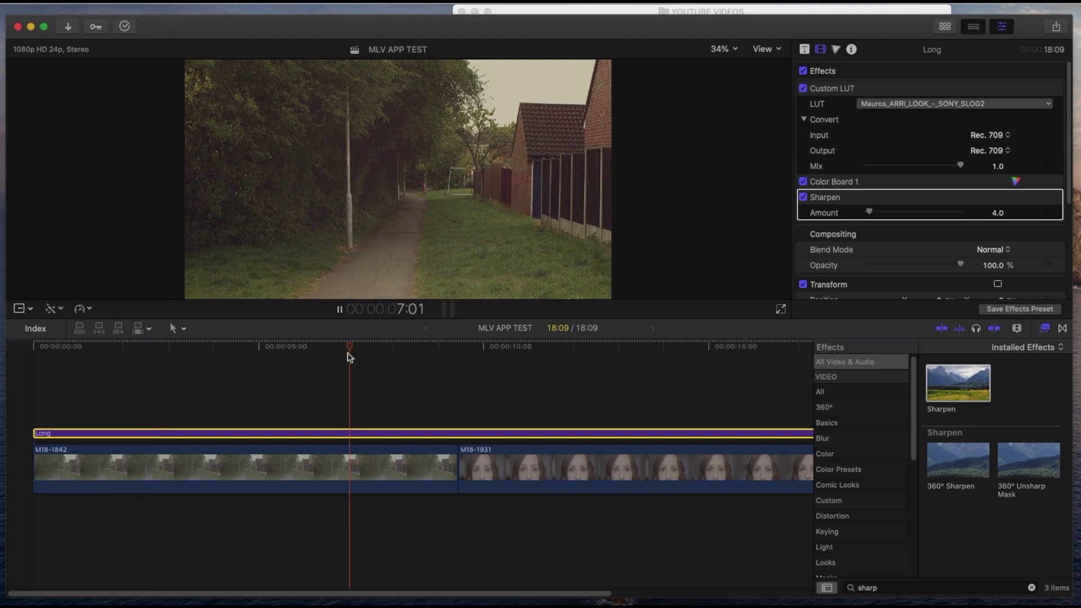
click(529, 345)
key(space)
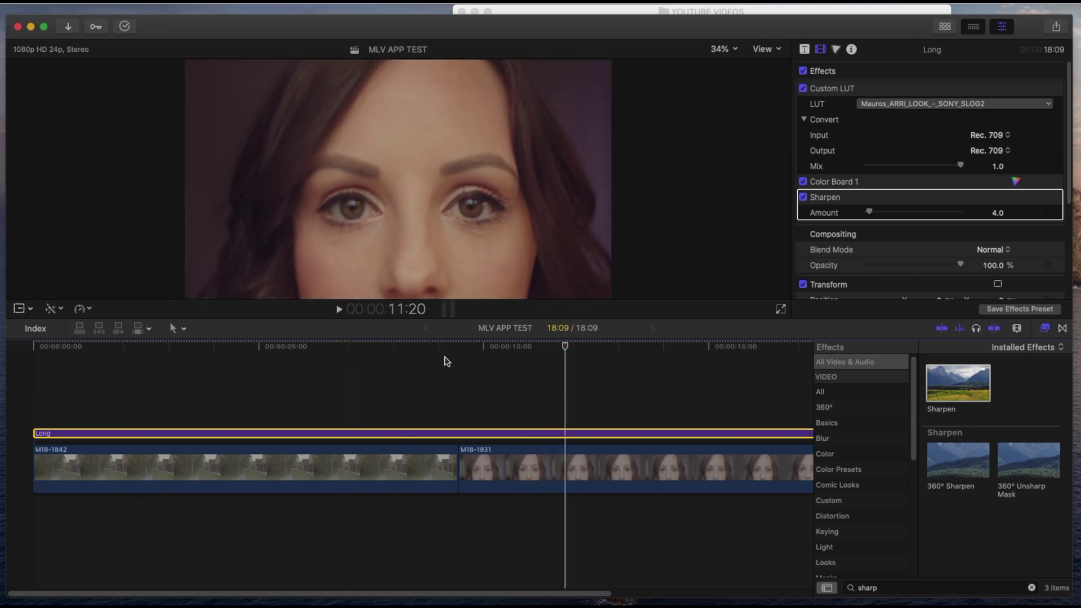
key(space)
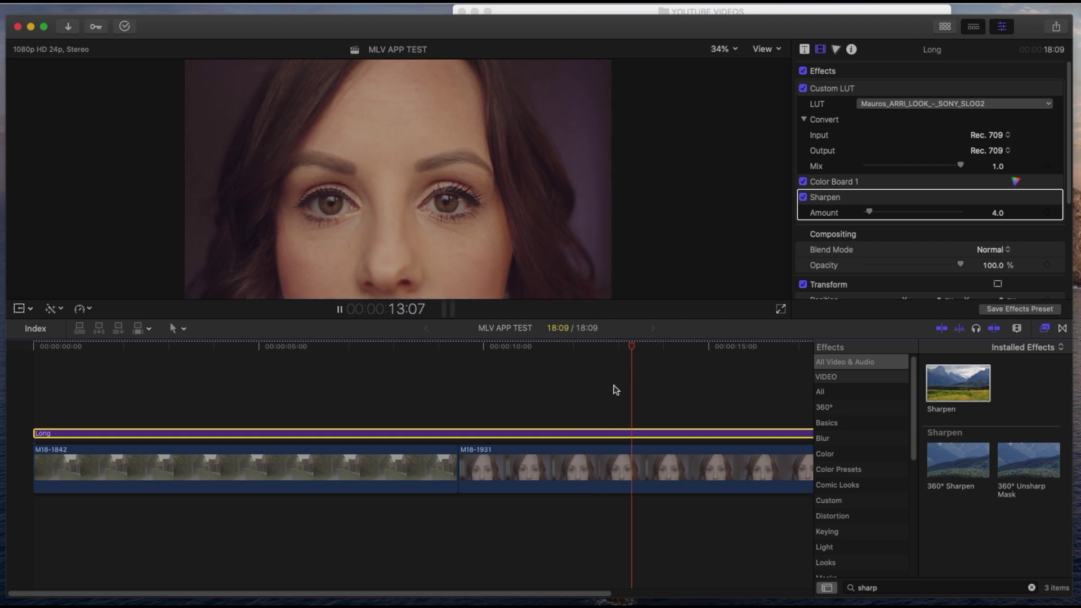
Add a Color Wheels correction to clip M18-1842.
click(403, 371)
click(425, 466)
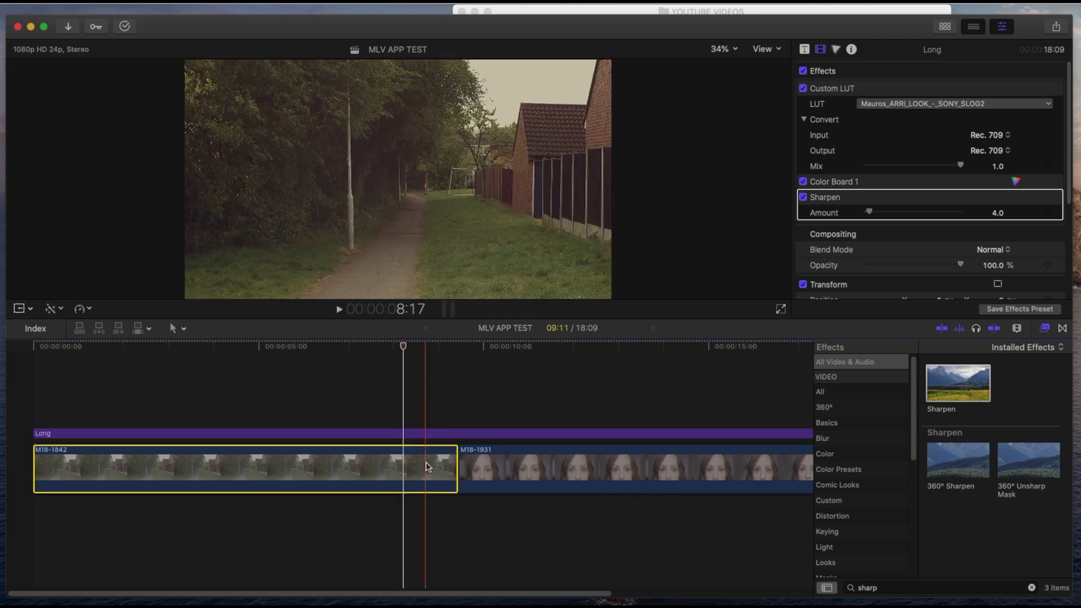
scroll(871, 197, down, 5)
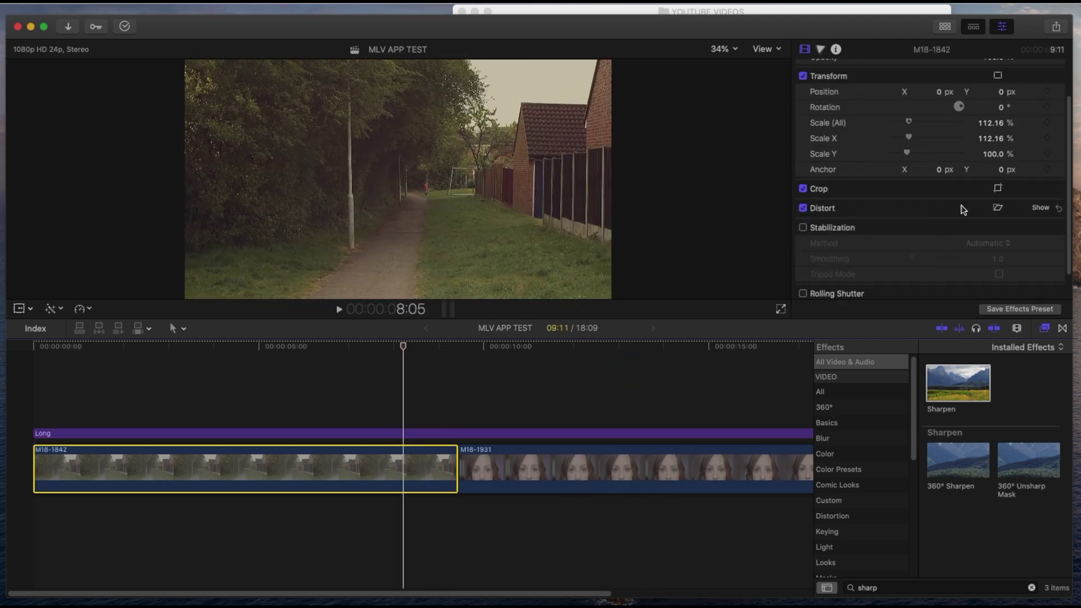
scroll(964, 210, up, 2)
click(57, 308)
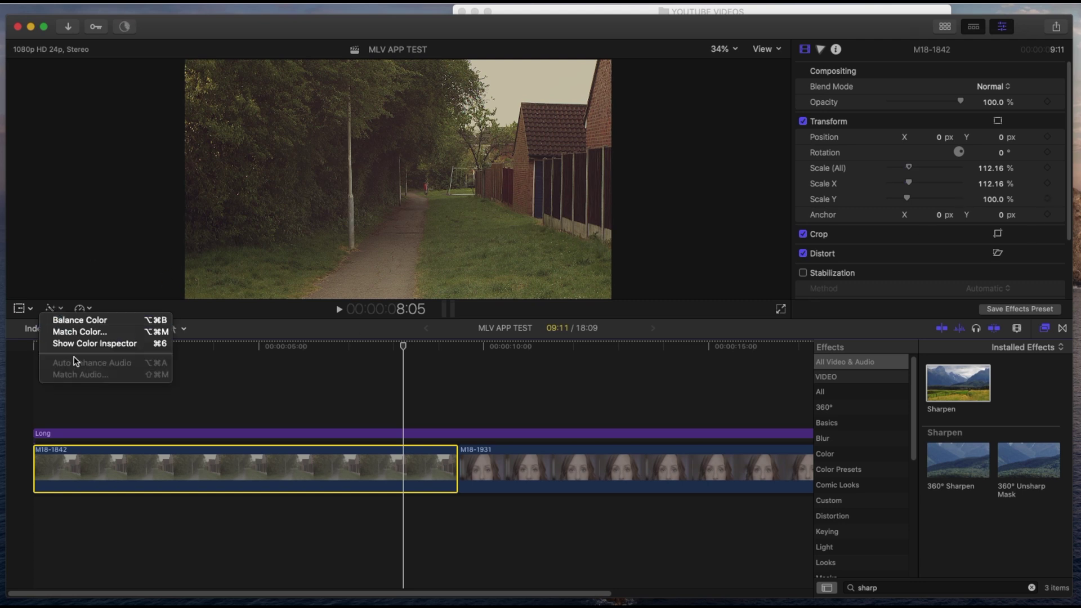
click(72, 341)
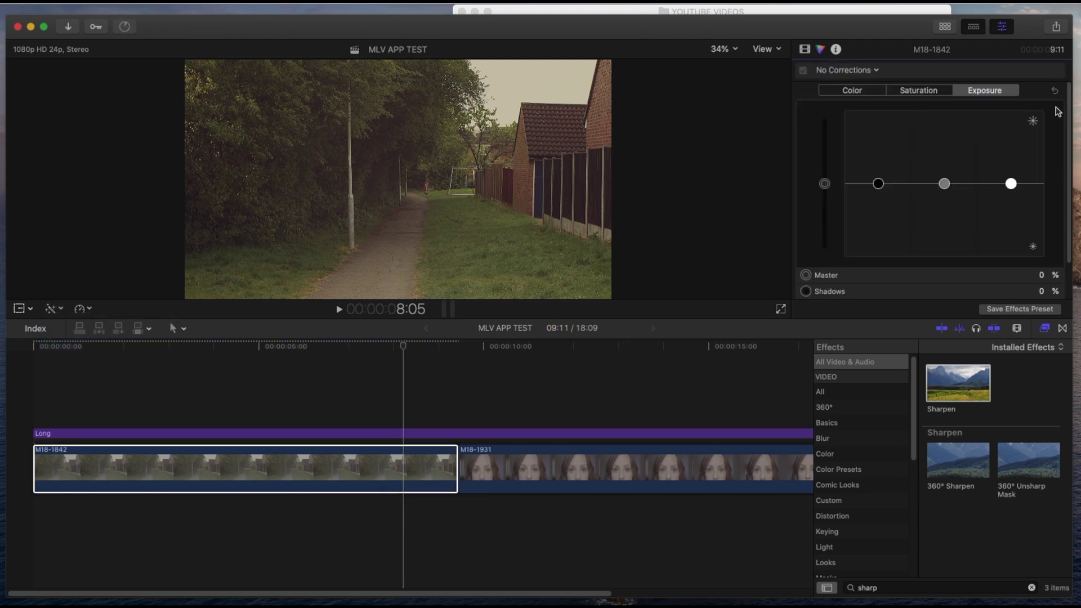
click(876, 77)
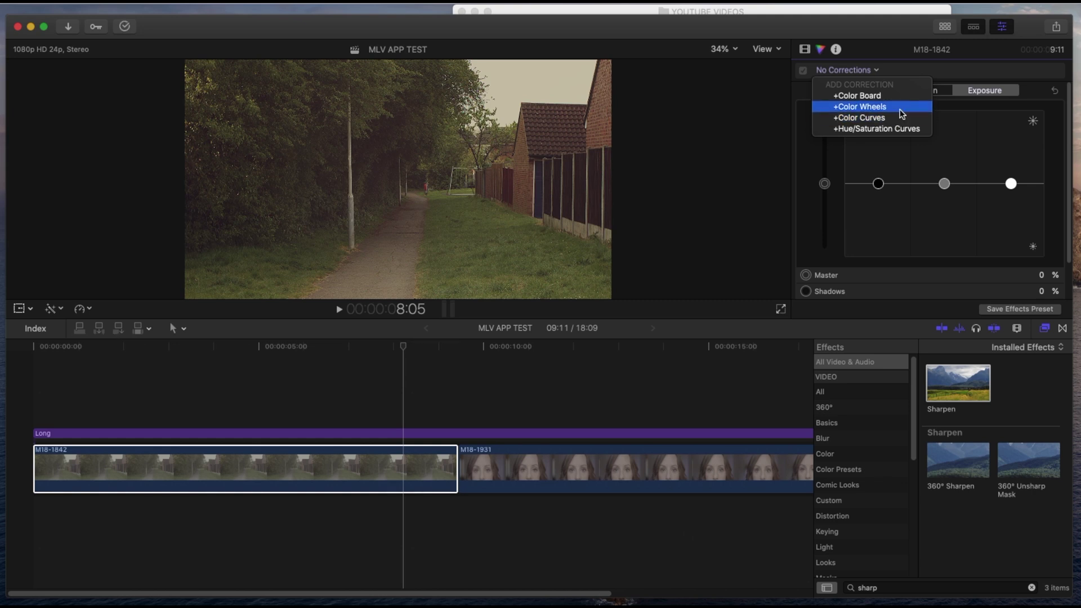
click(899, 107)
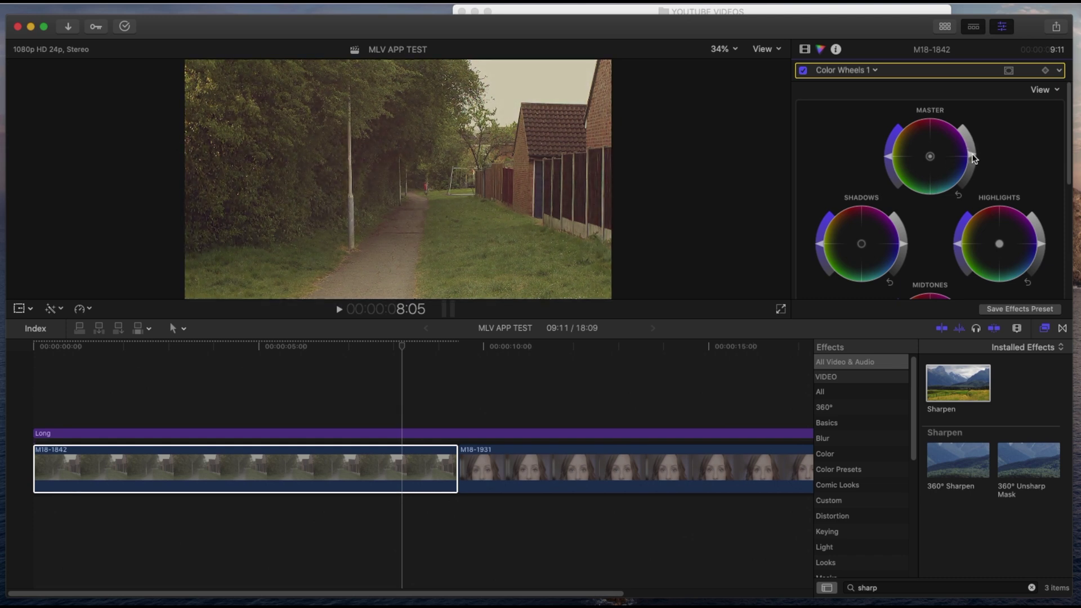
Darken M18-1842's shadows with the color wheels and play back across the cut into M18-1931.
drag(901, 246, 901, 246)
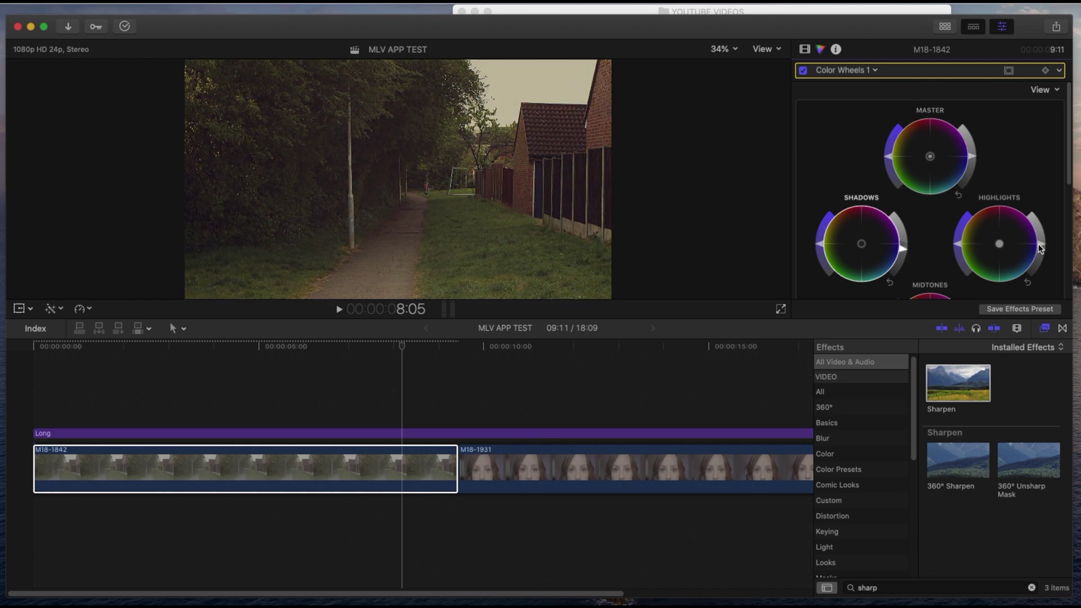
scroll(946, 259, down, 4)
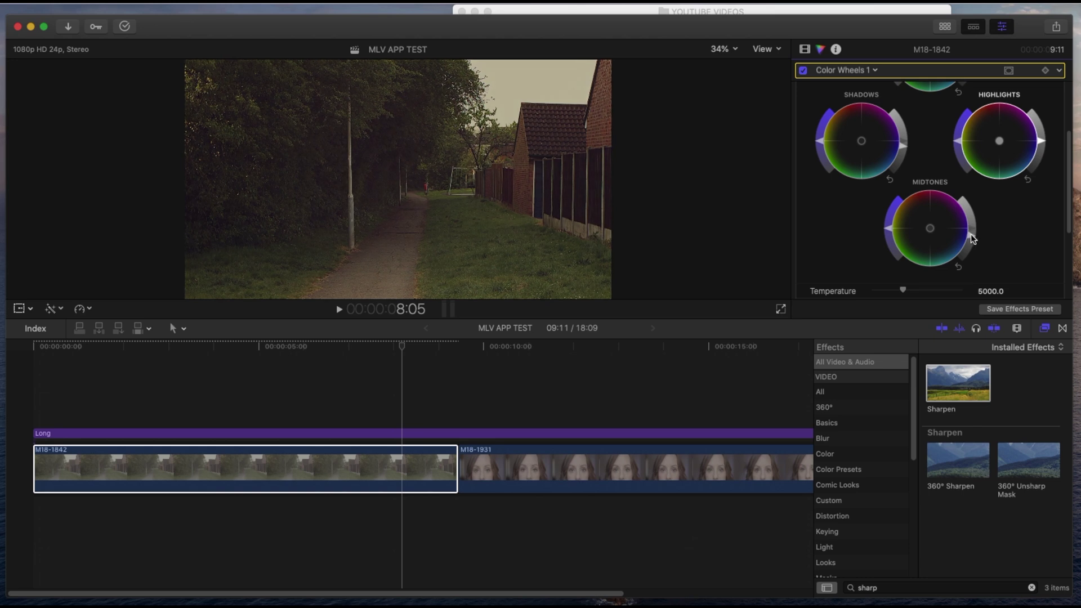
key(space)
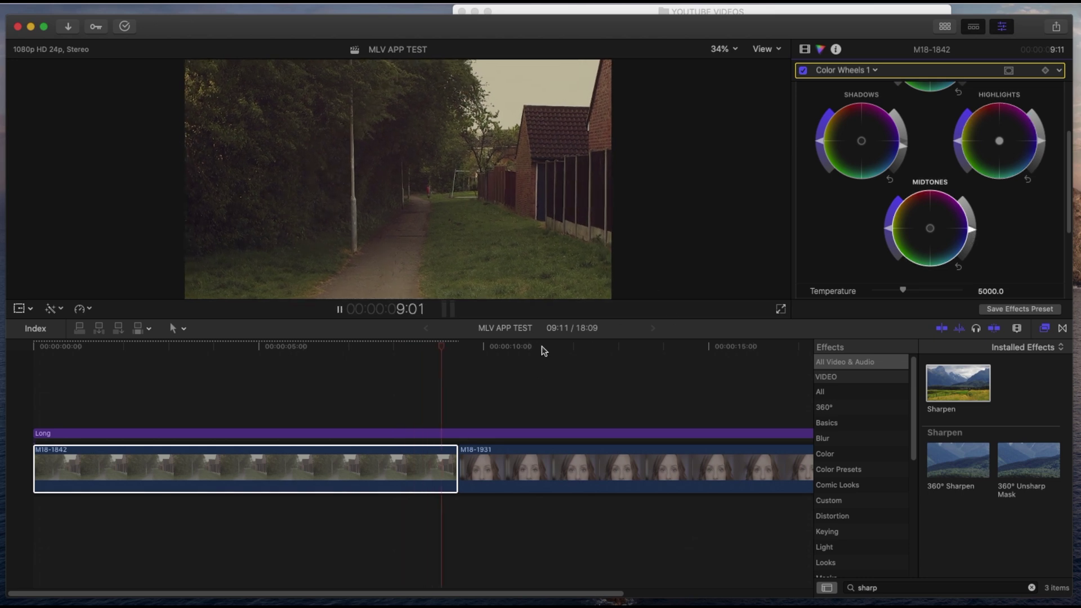
key(space)
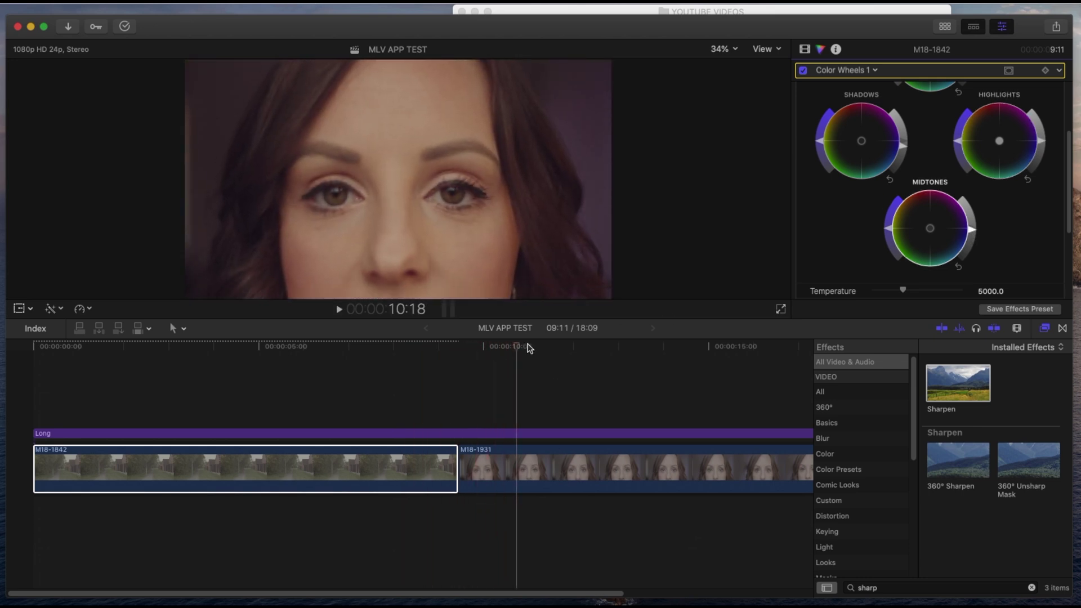
Trim the start of clip M18-1931 to shorten it to 5:18, and play back across the cut from M18-1842.
key(space)
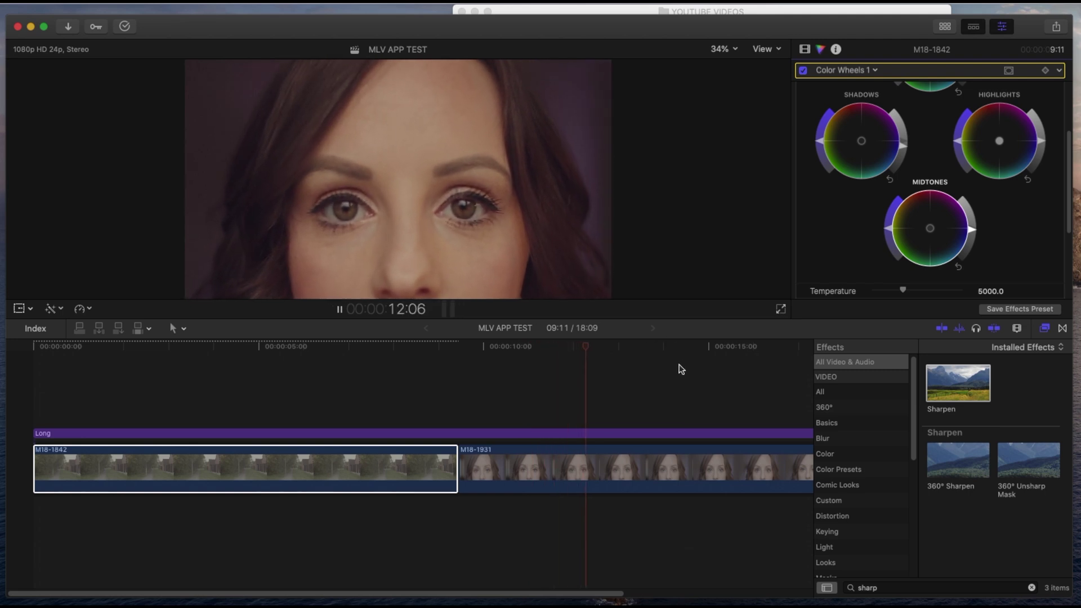
key(space)
drag(467, 462, 607, 458)
drag(357, 595, 395, 595)
key(space)
click(494, 348)
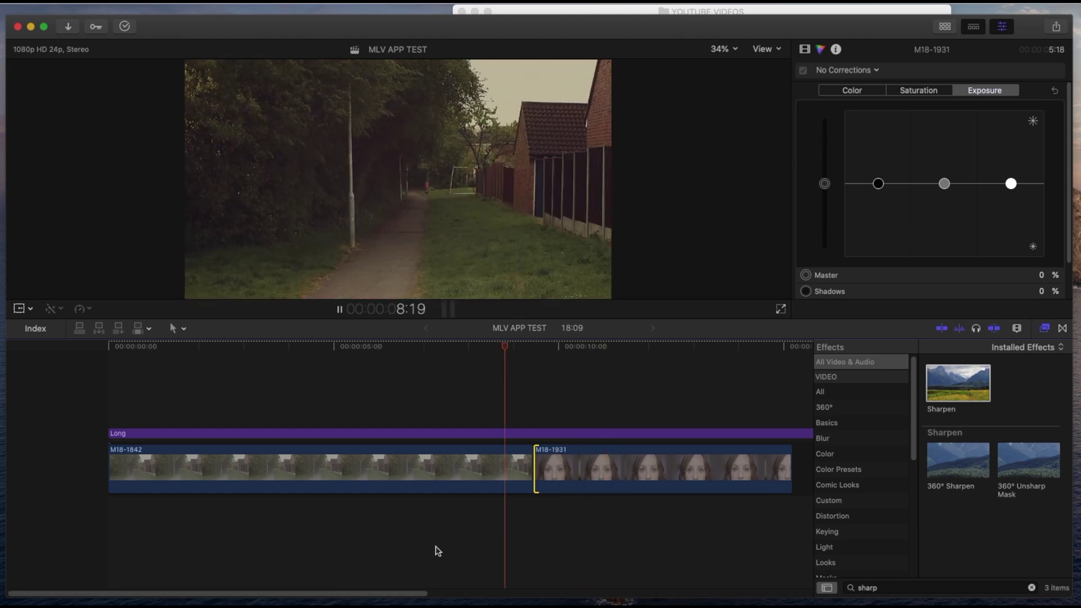
drag(411, 591, 452, 592)
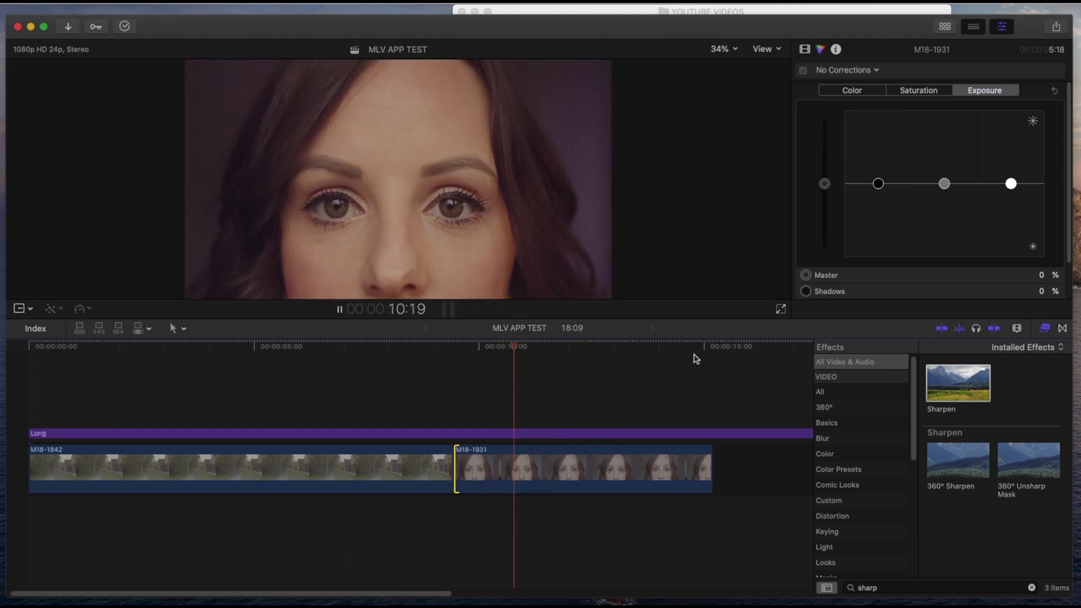
key(space)
Cut the Long adjustment layer at the end of M18-1931 and delete the excess piece.
key(super+b)
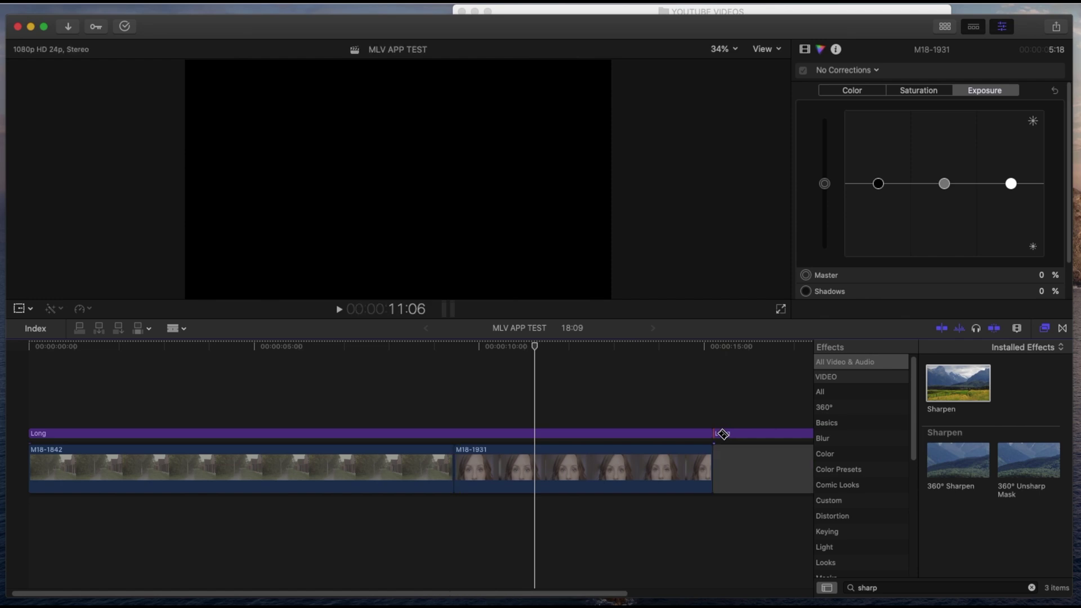
click(723, 434)
key(Delete)
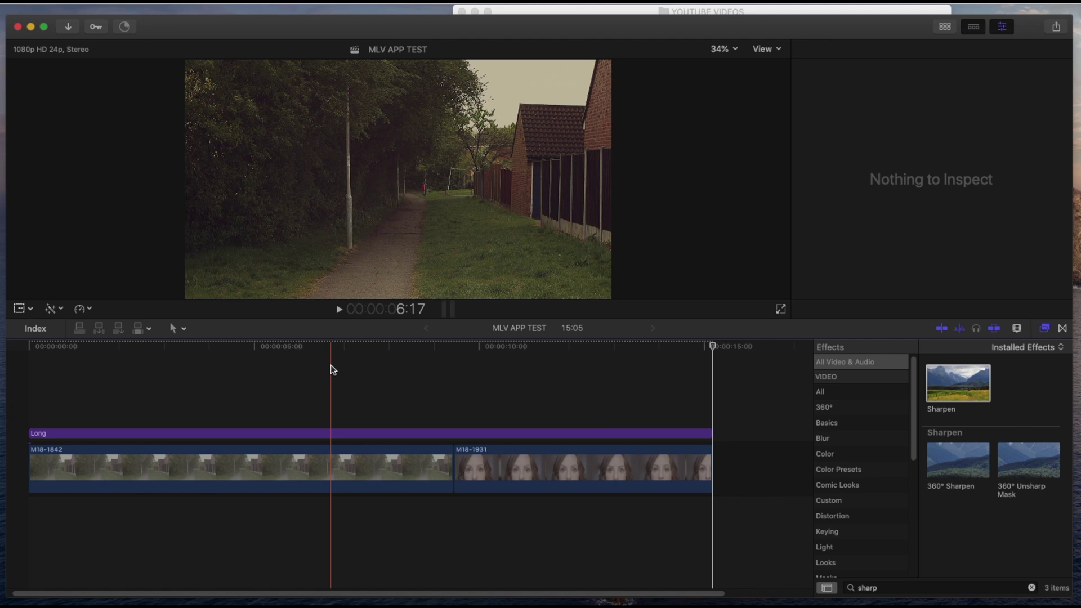
Examine the resolution options in the Master File export settings for MLV APP TEST, and leave without exporting.
drag(517, 344, 418, 345)
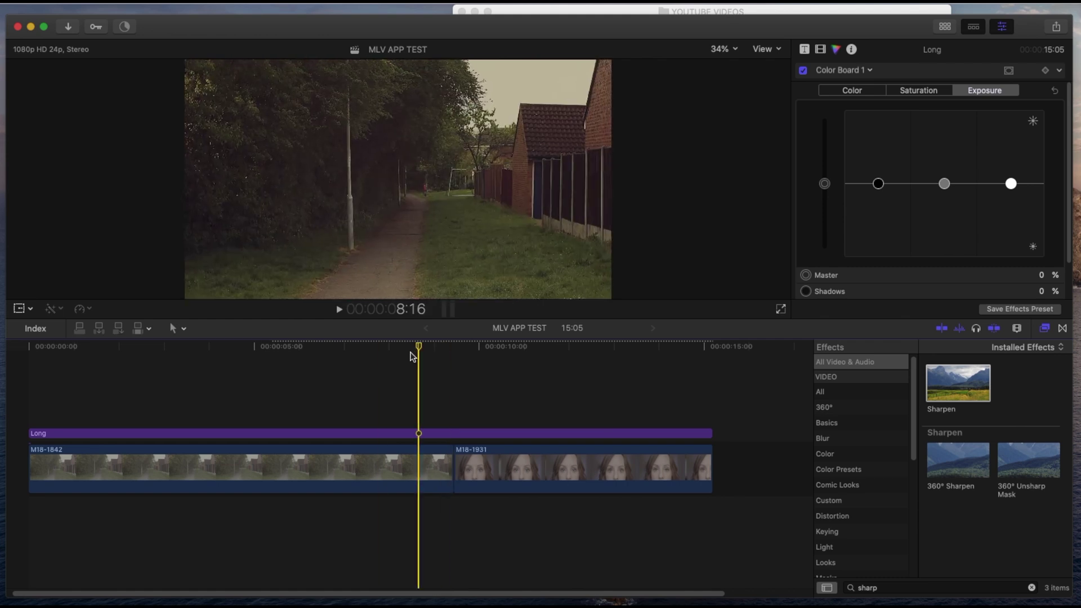
click(114, 3)
mouse_move(185, 152)
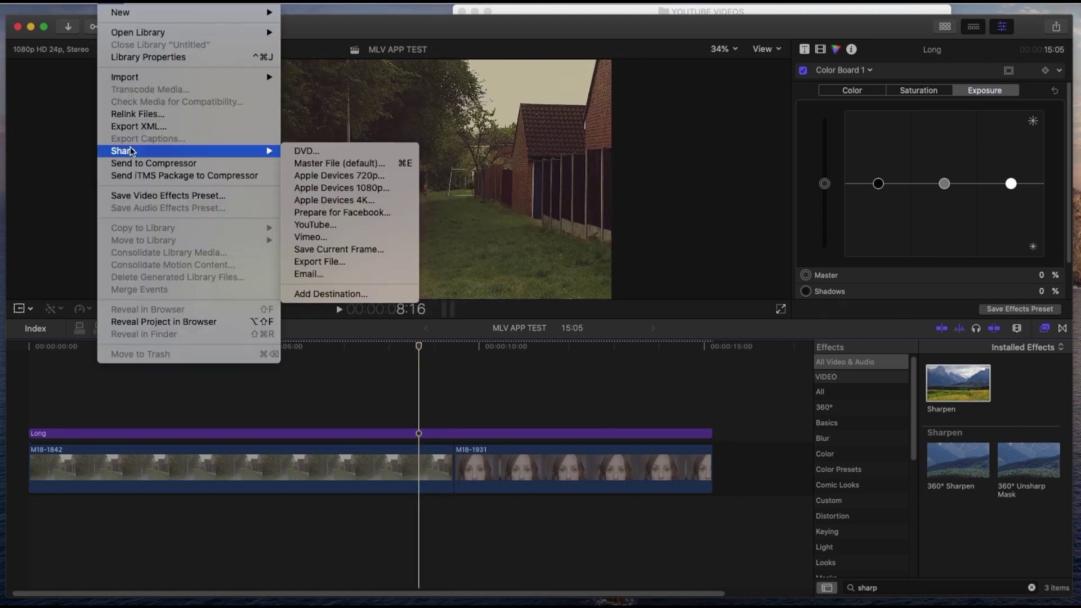
click(337, 164)
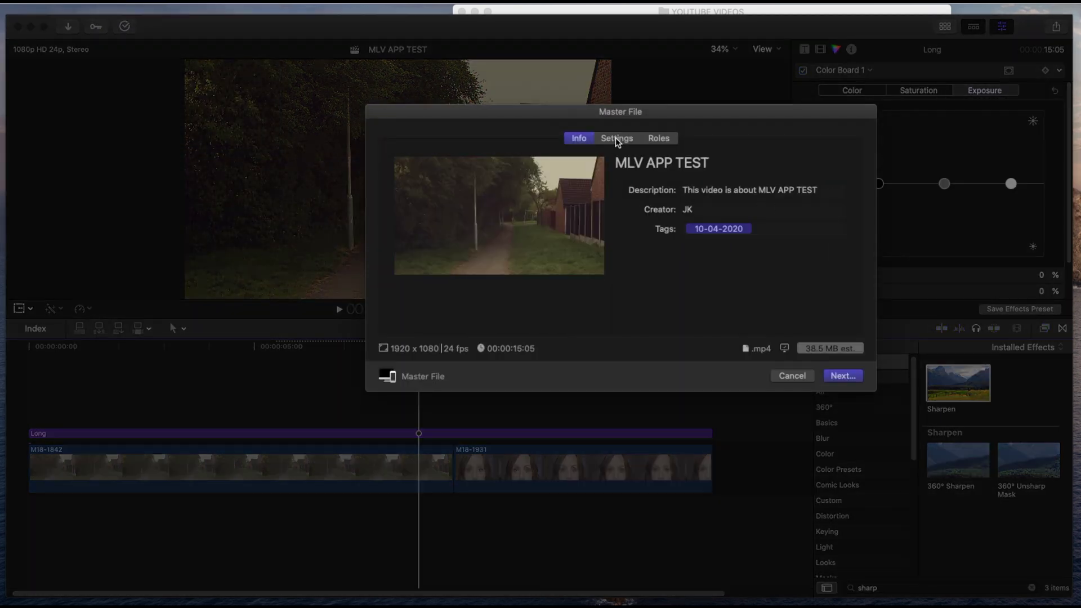
click(617, 139)
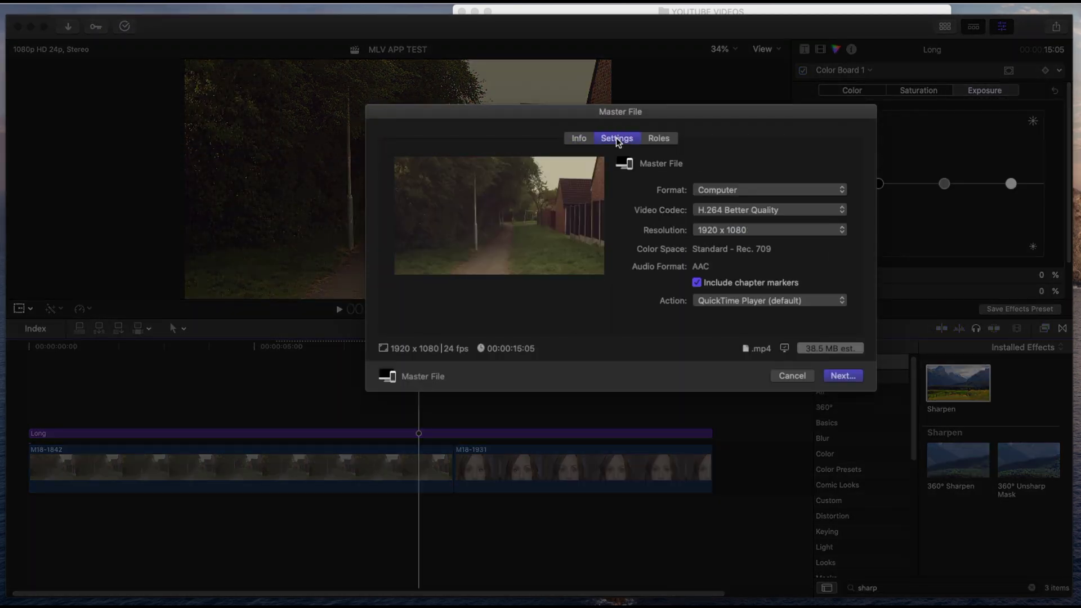
click(813, 234)
click(811, 236)
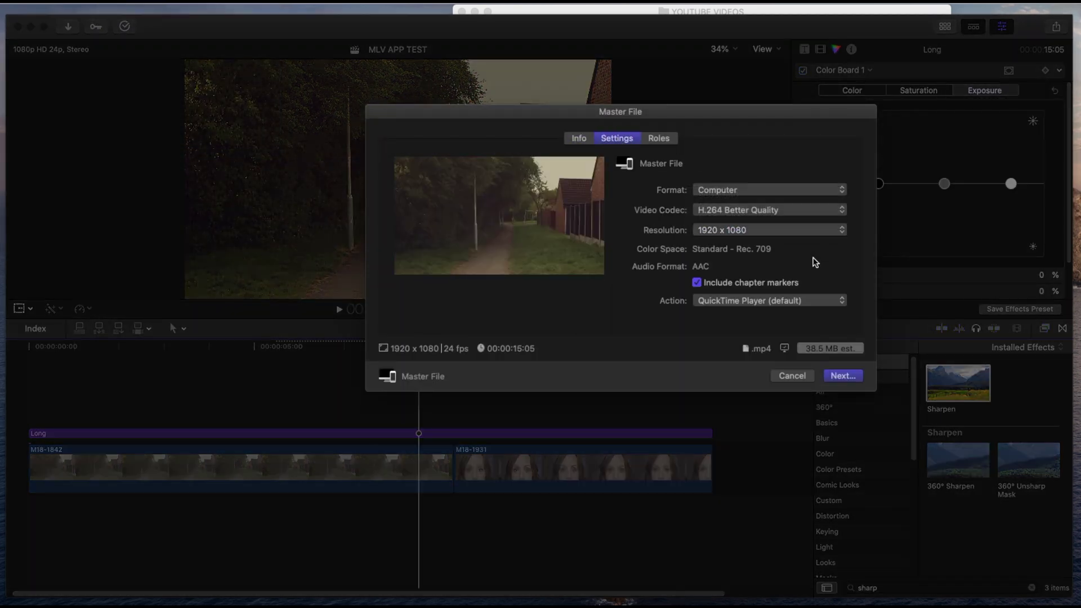
click(791, 377)
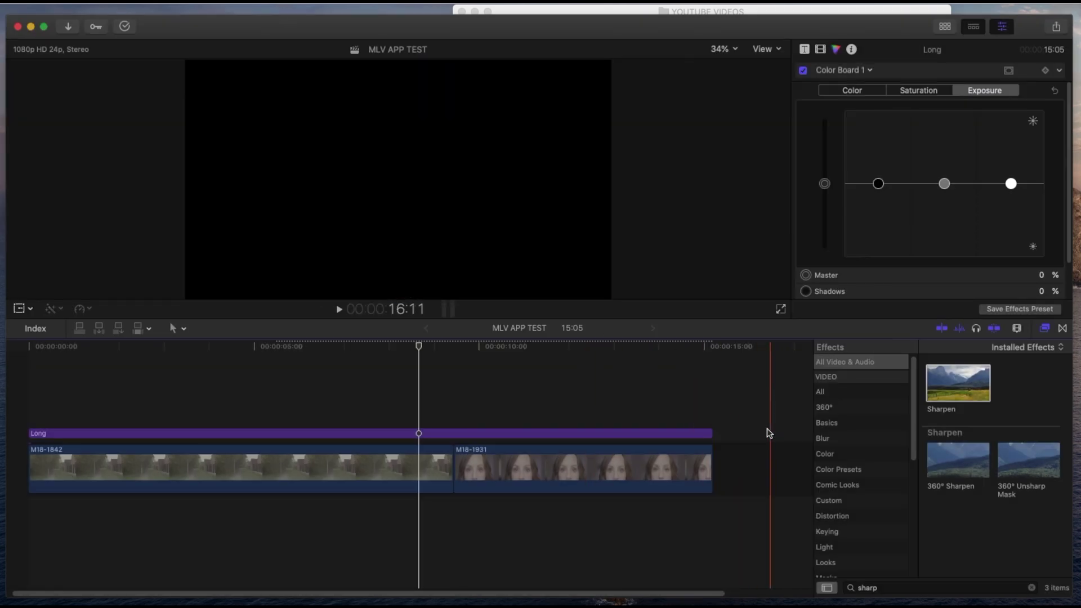
Start a new project in event 10-04-2020 and name it MVL 4k.
click(120, 347)
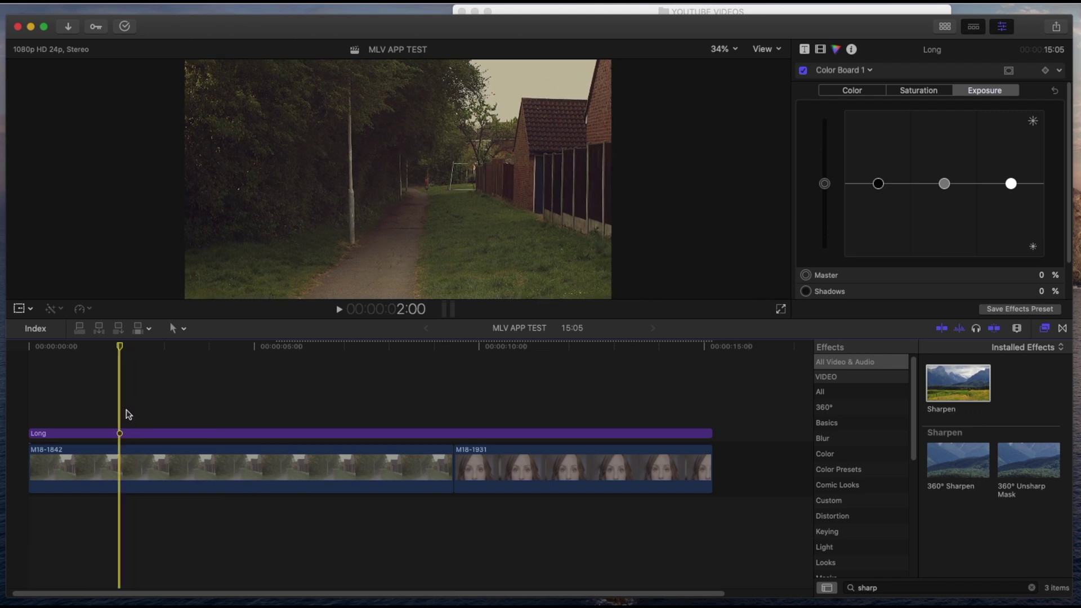
drag(120, 349, 385, 346)
click(113, 1)
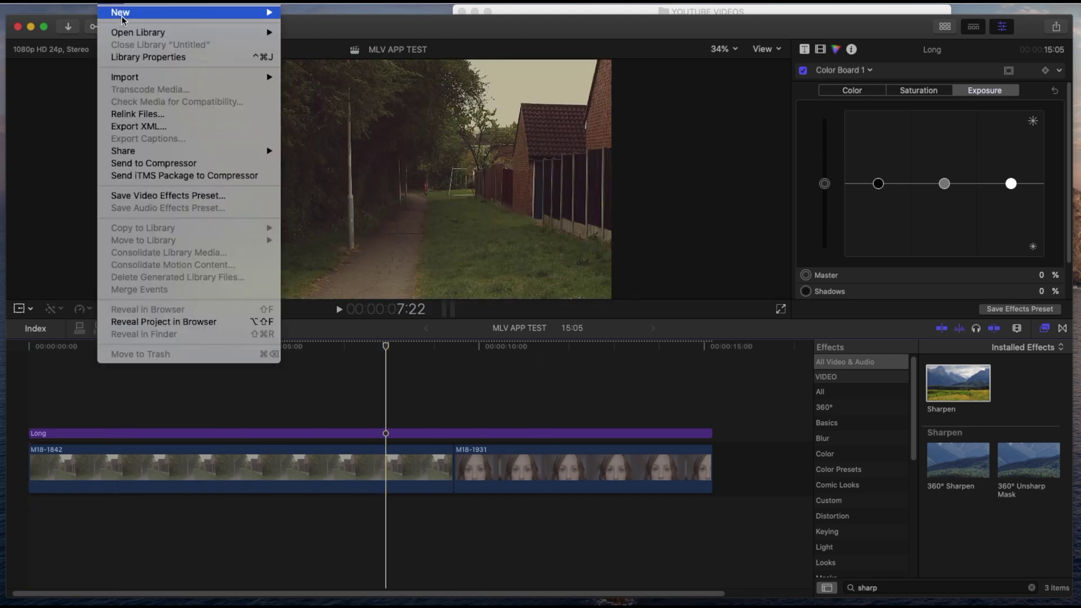
mouse_move(124, 13)
click(308, 17)
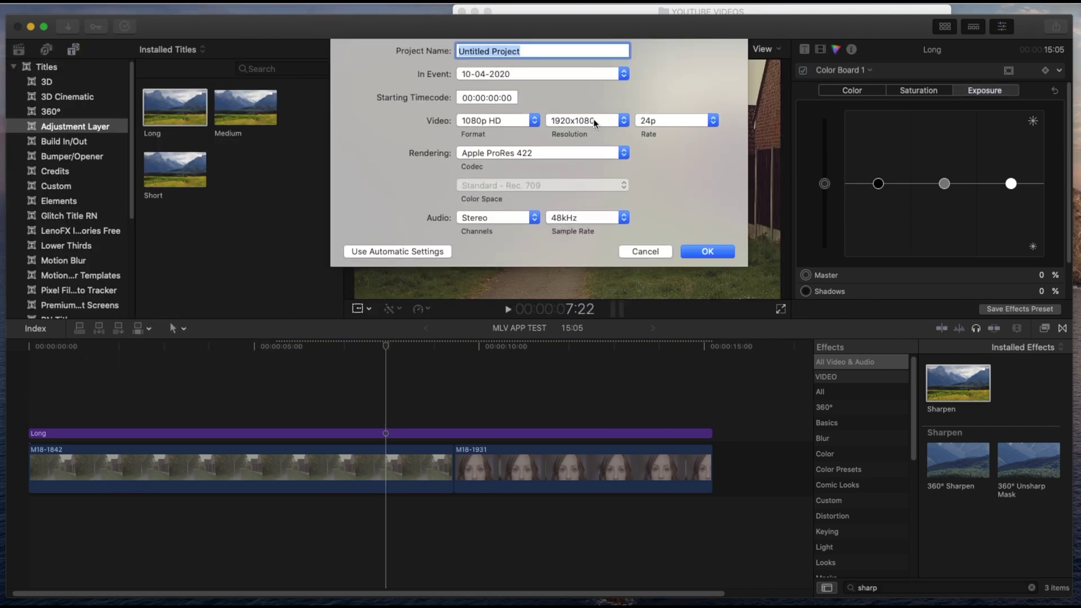
text(MV)
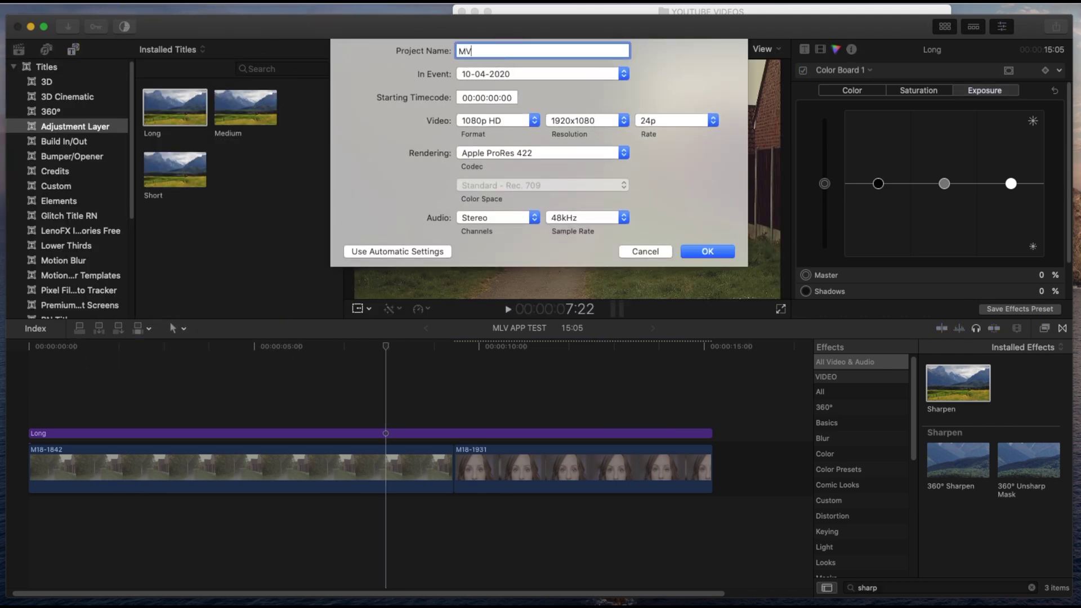
text(L 4k)
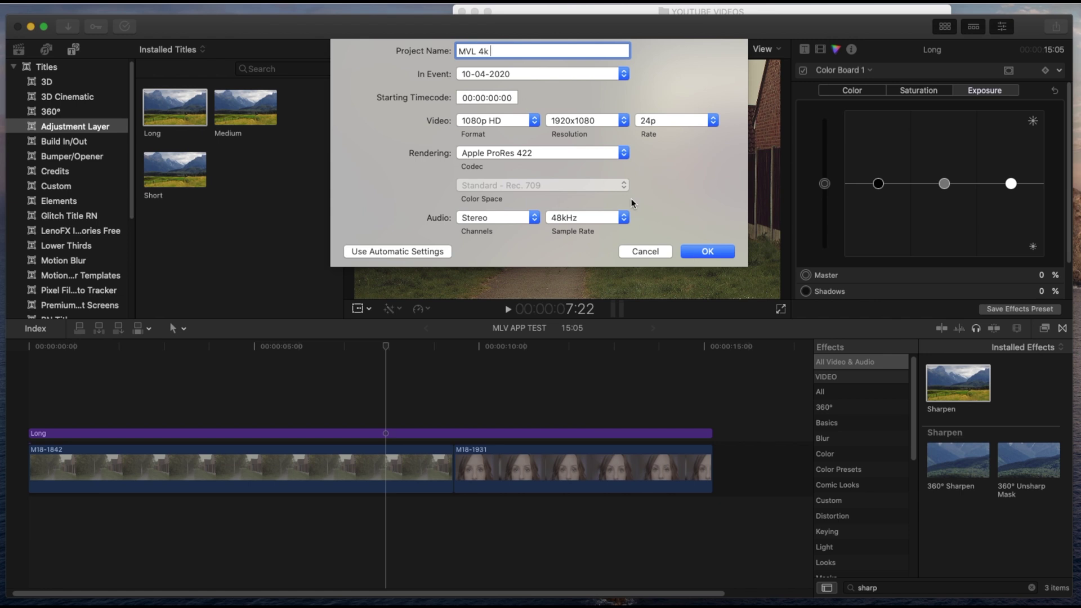
Set the project's video format to 4K at 3840x2160 and 24p using custom settings, and create it.
click(527, 120)
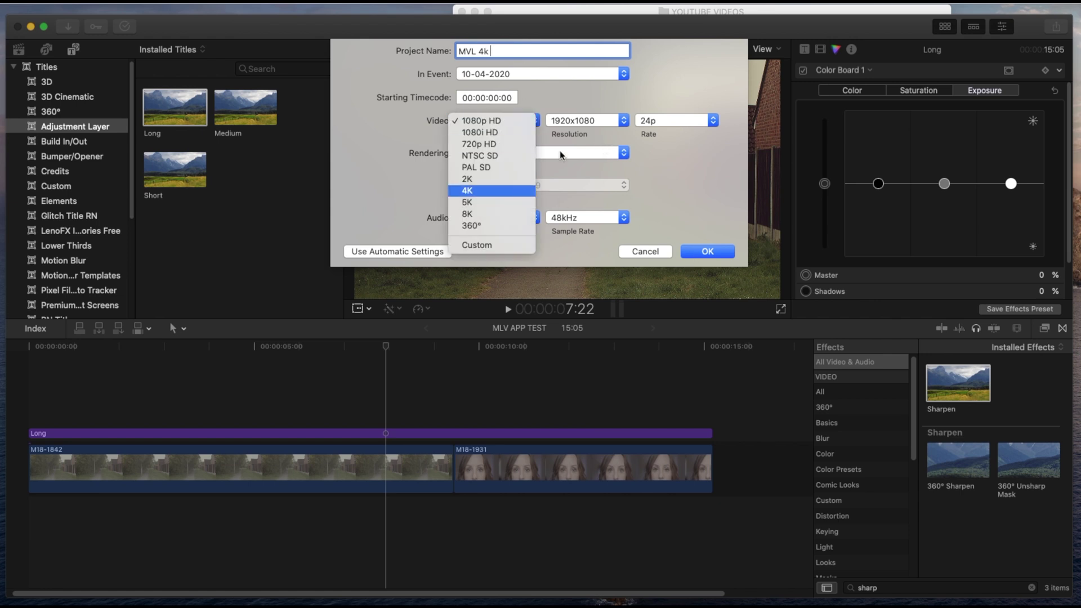
click(520, 192)
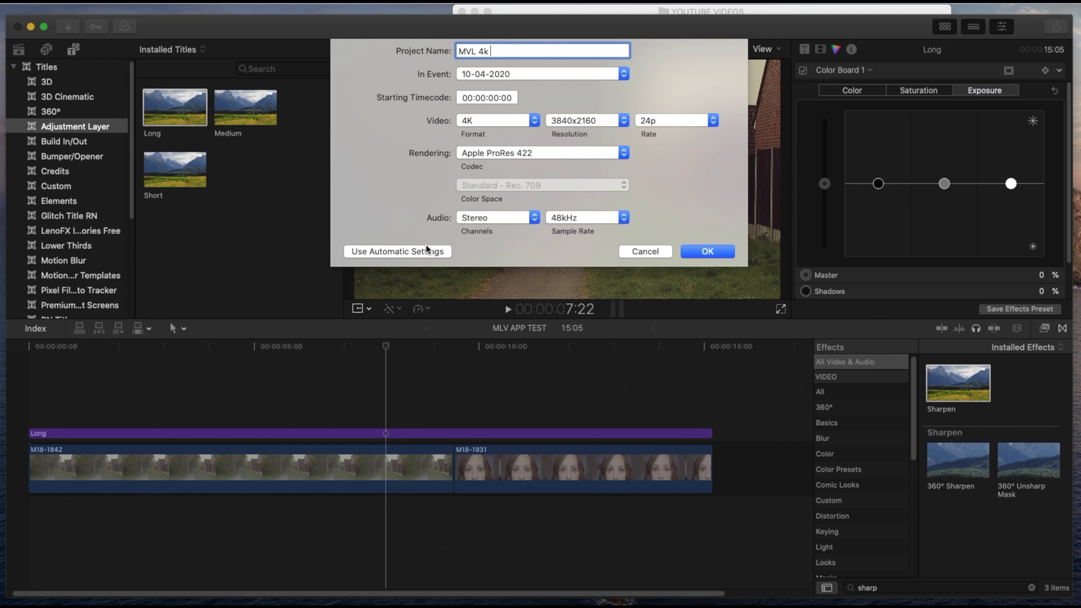
click(444, 251)
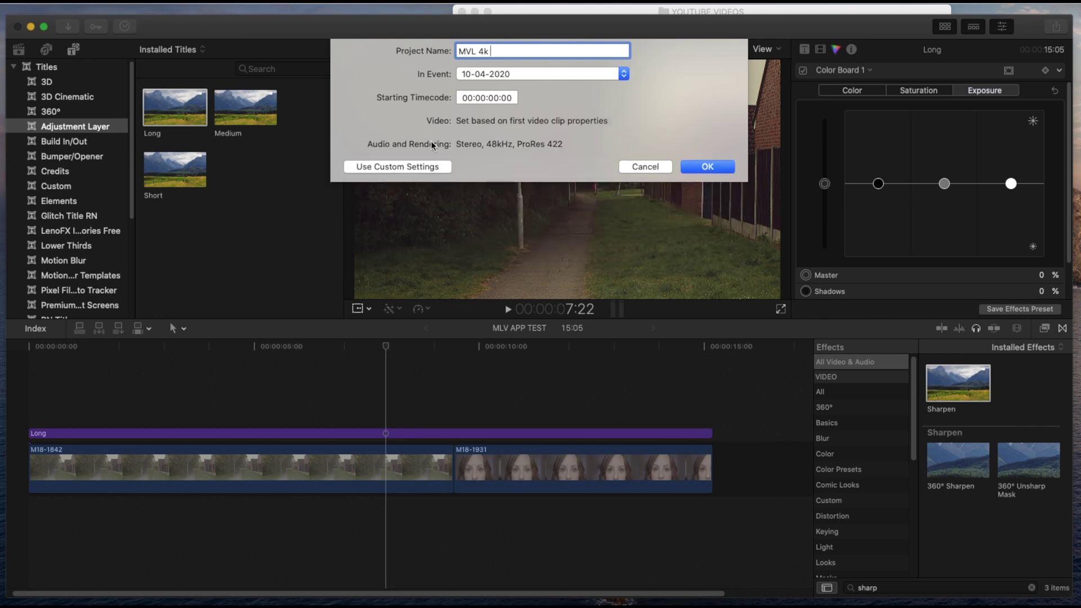
click(394, 170)
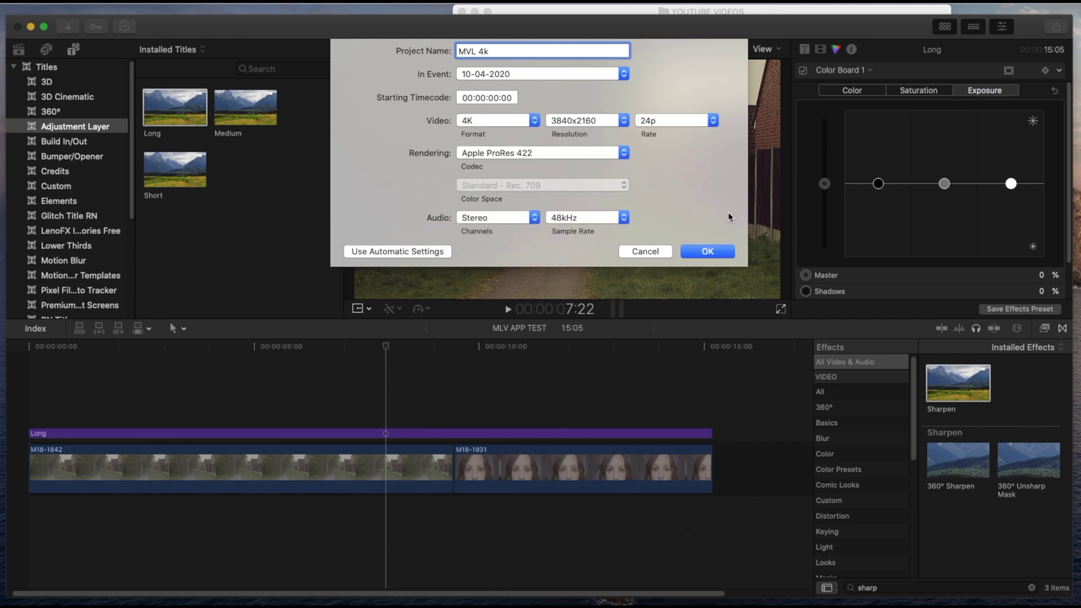
click(719, 252)
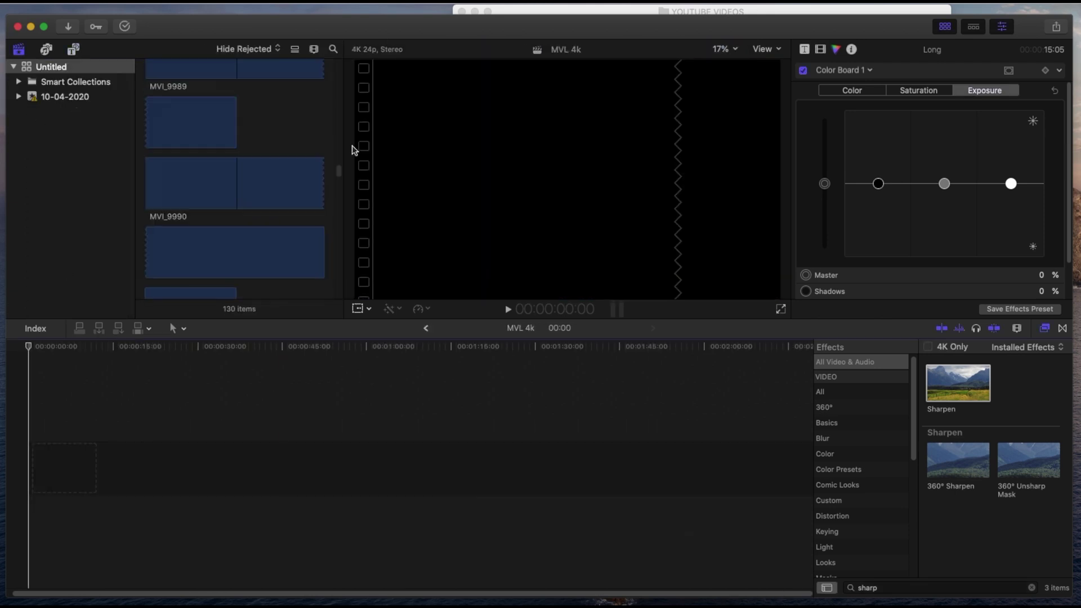
Open the MLV APP TEST project and copy both clips together with the Long adjustment layer.
scroll(261, 210, up, 10)
scroll(260, 210, down, 7)
scroll(249, 272, up, 3)
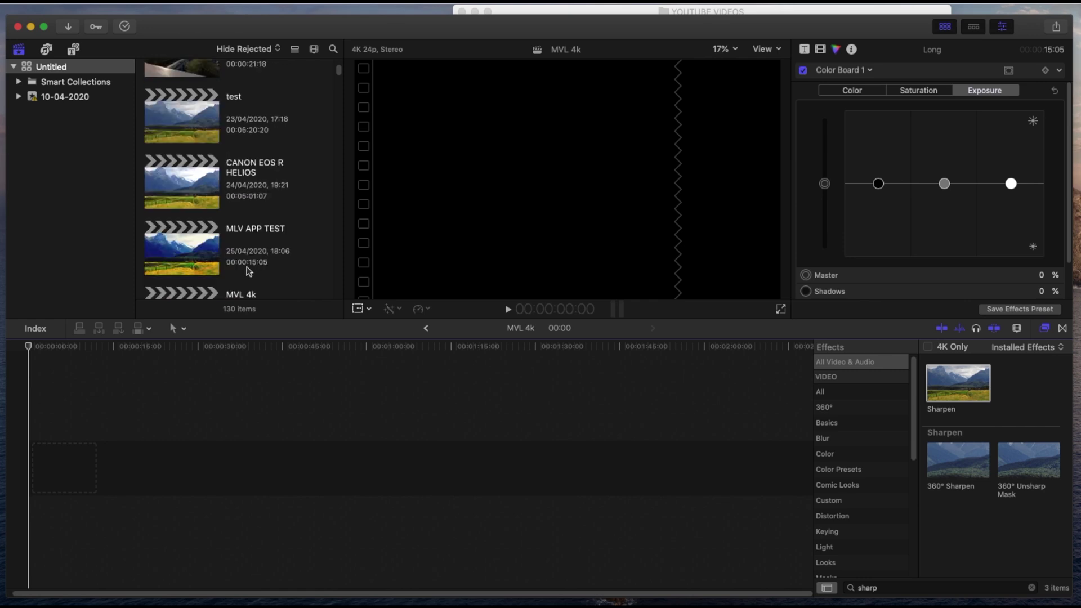
double_click(174, 259)
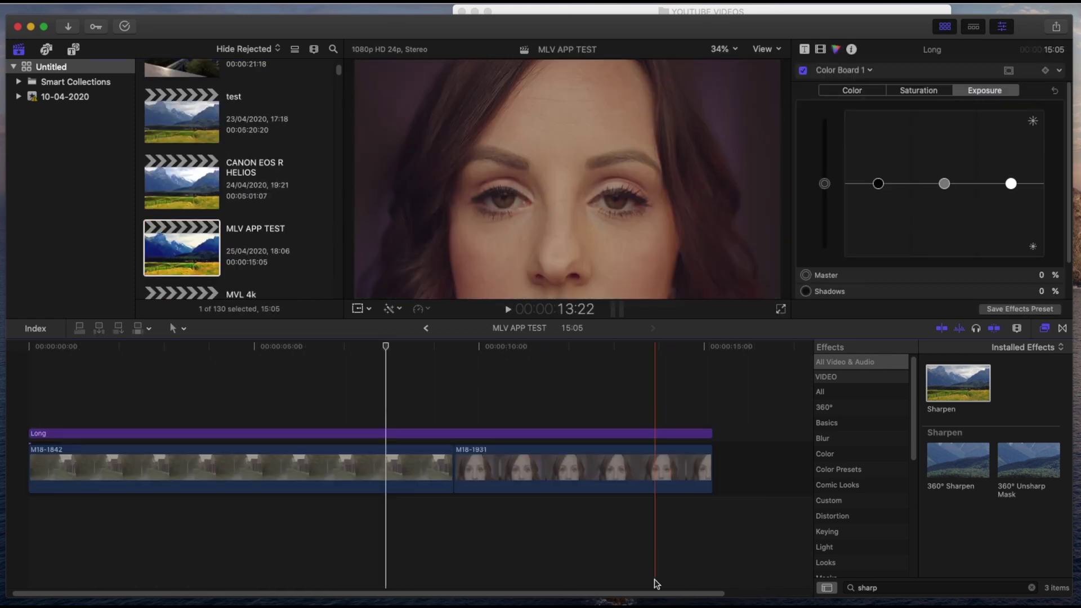
drag(657, 583, 35, 345)
scroll(197, 219, down, 3)
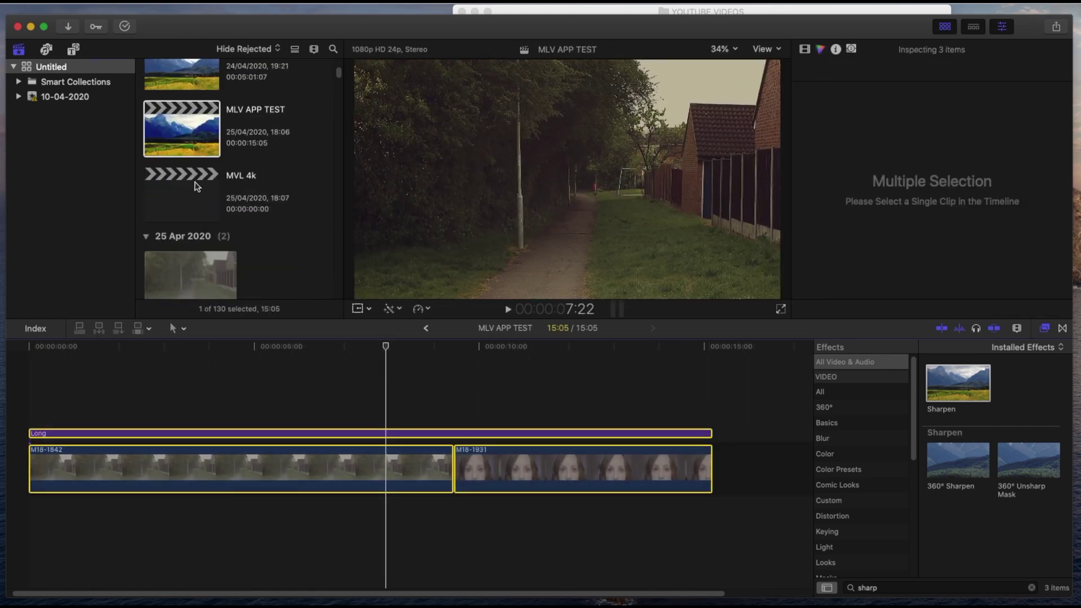
key(super+c)
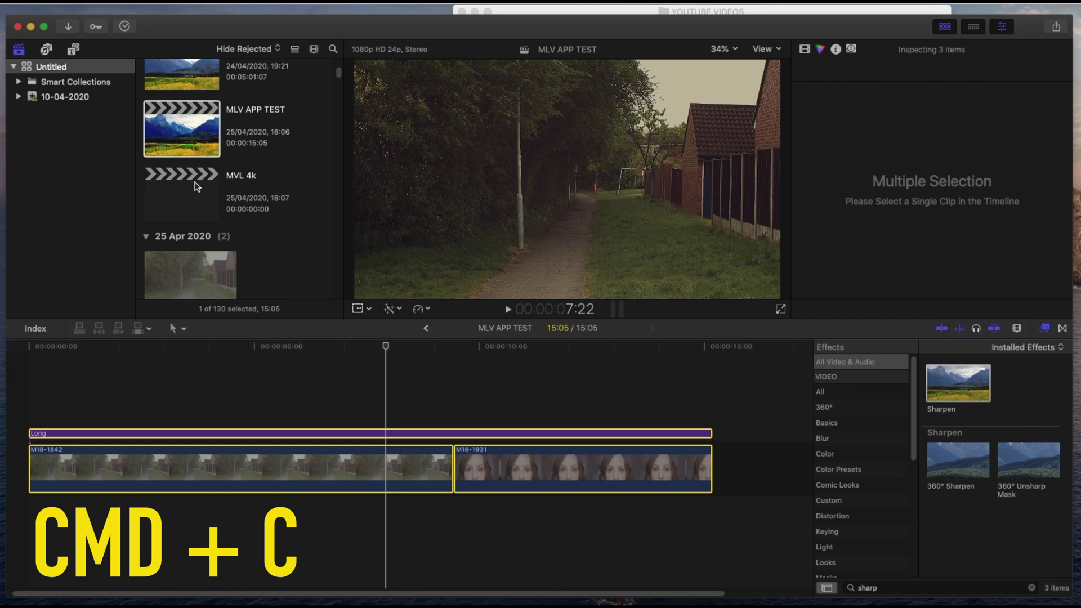
Paste the copied clips and adjustment layer into the MVL 4k project and delete the gap before them.
double_click(184, 210)
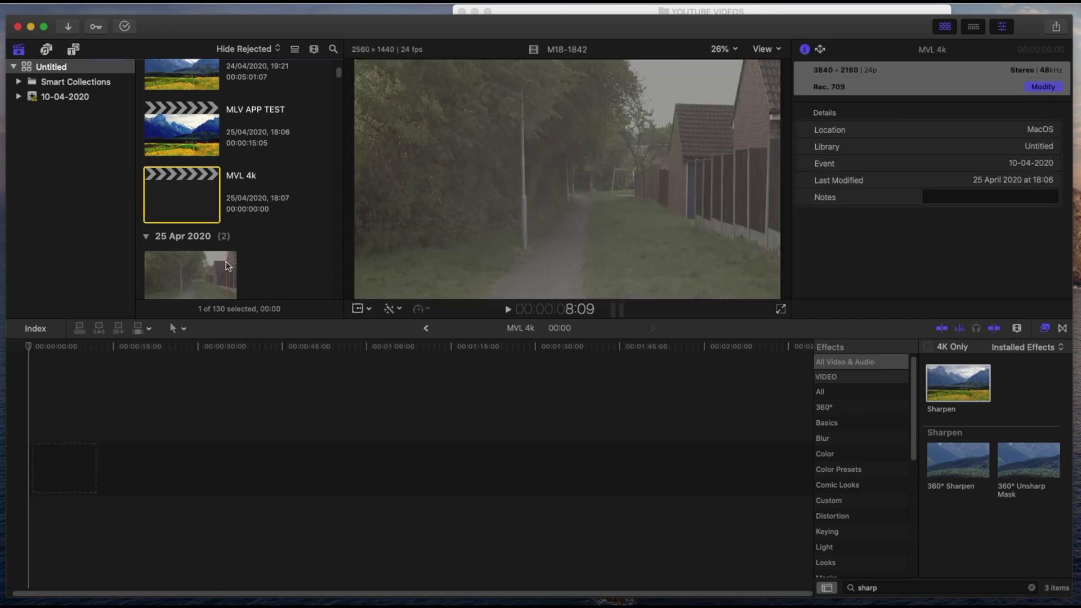
key(super+v)
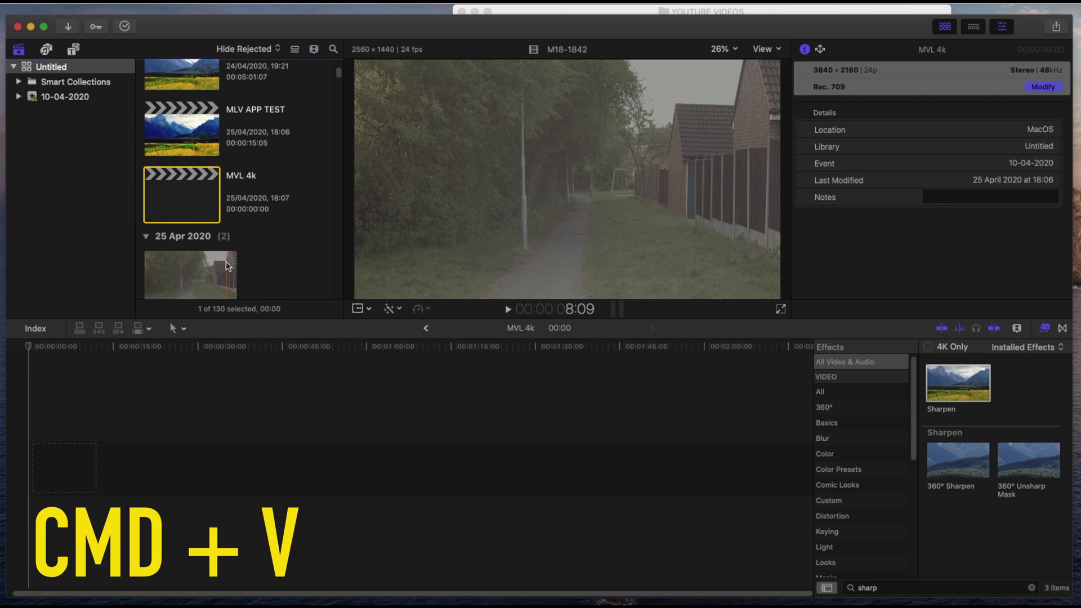
click(105, 345)
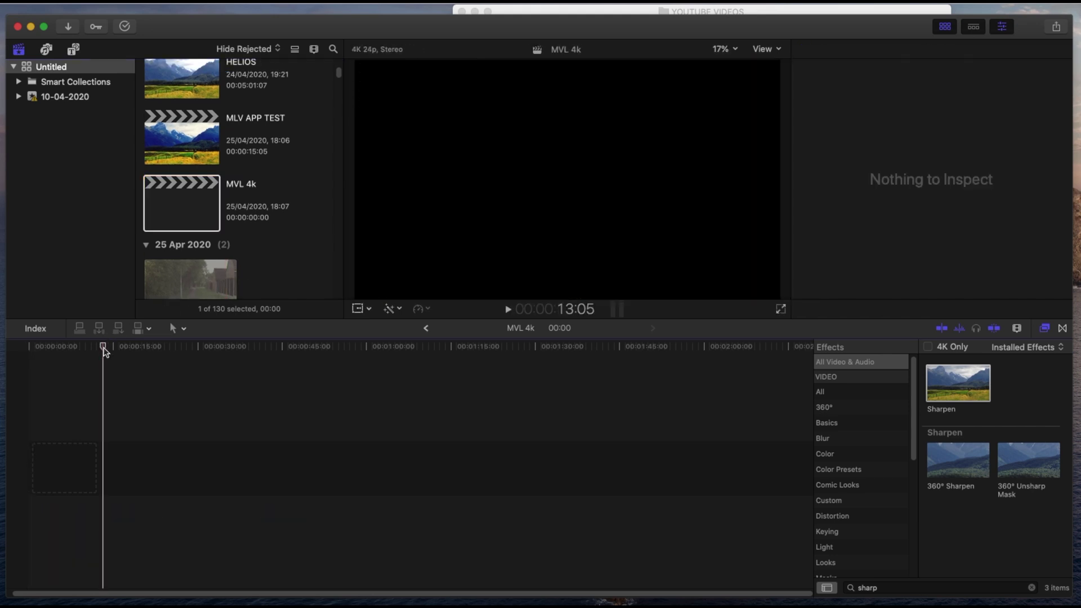
key(super+v)
click(60, 454)
key(Delete)
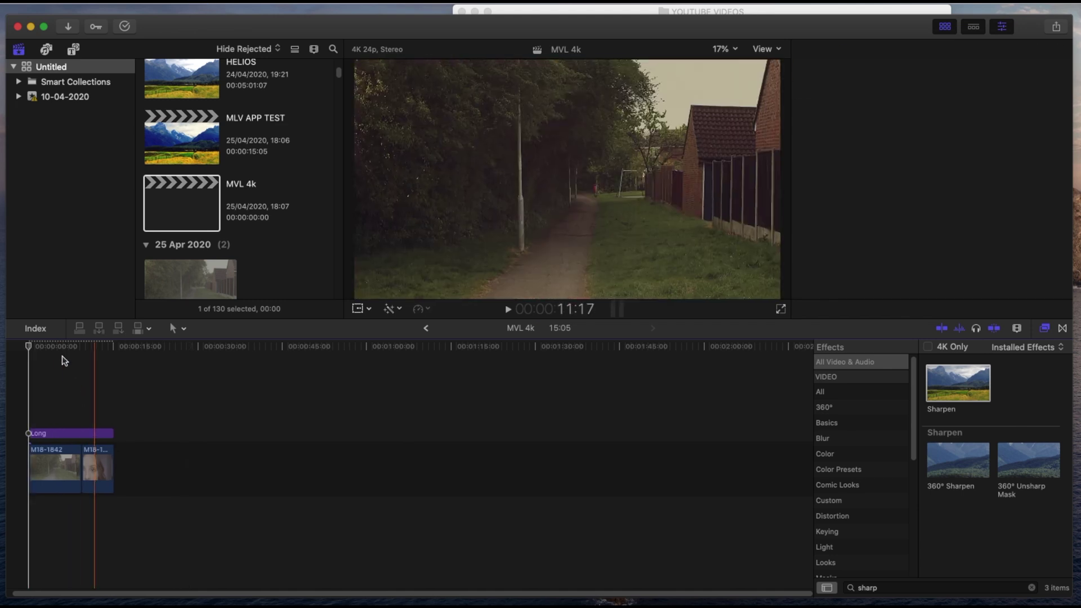
Play back the MVL 4k timeline from M18-1842 into M18-1931 to check the pasted grade.
click(59, 350)
key(space)
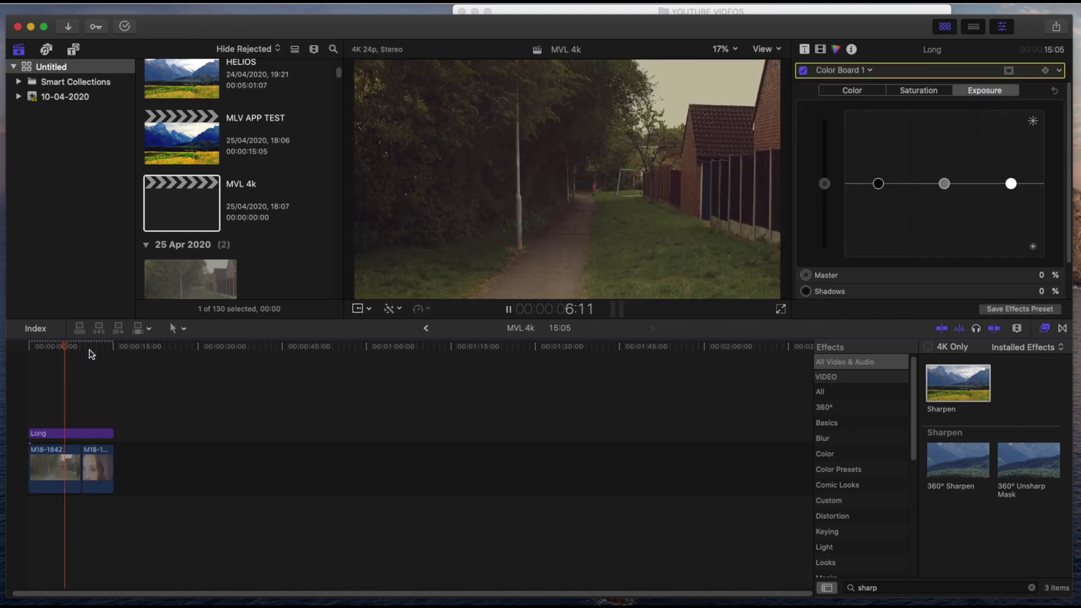
key(space)
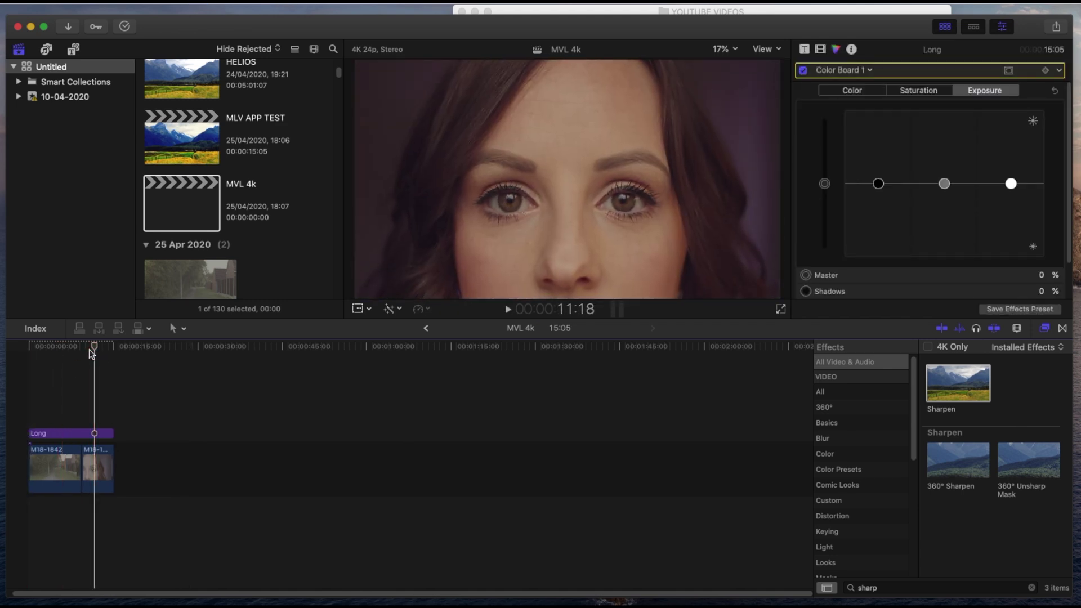
click(81, 346)
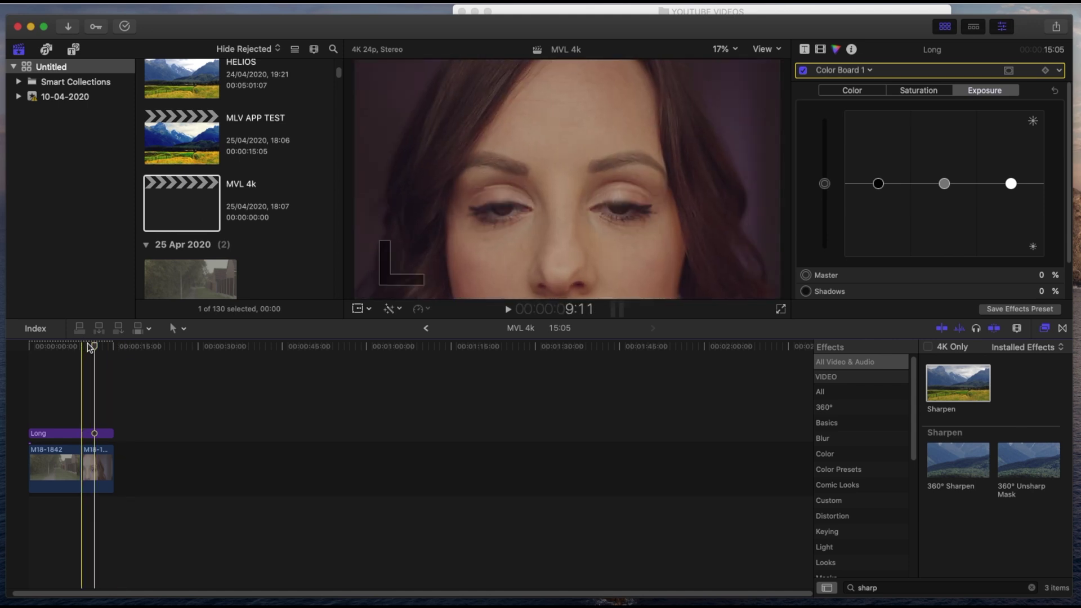
Set up a Master File export of the MVL 4k project in Computer format with H.264 Better Quality at 3840 x 2160.
click(116, 1)
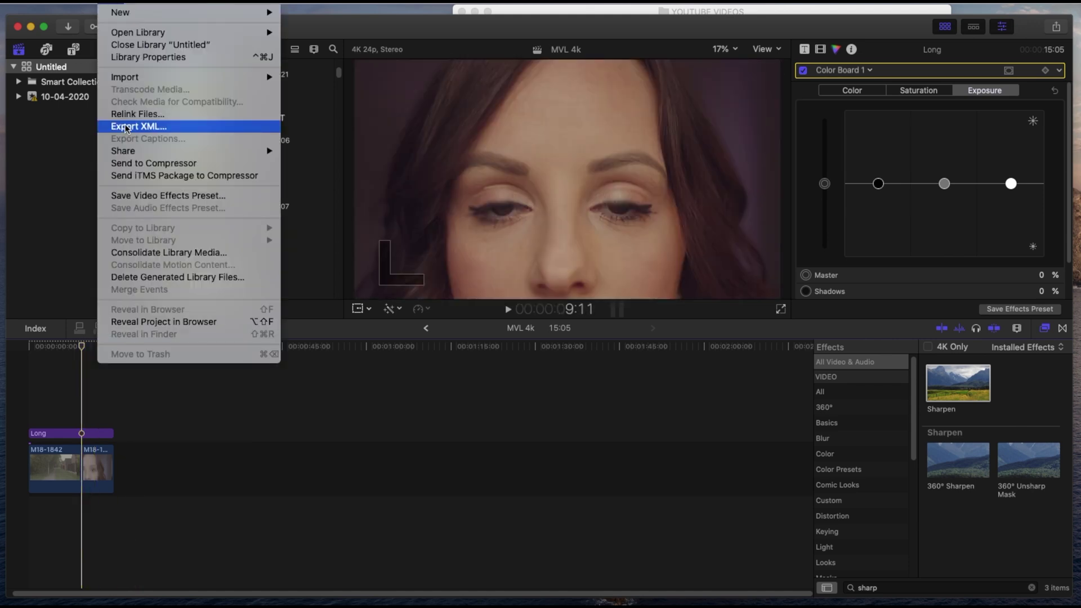
mouse_move(214, 152)
click(308, 163)
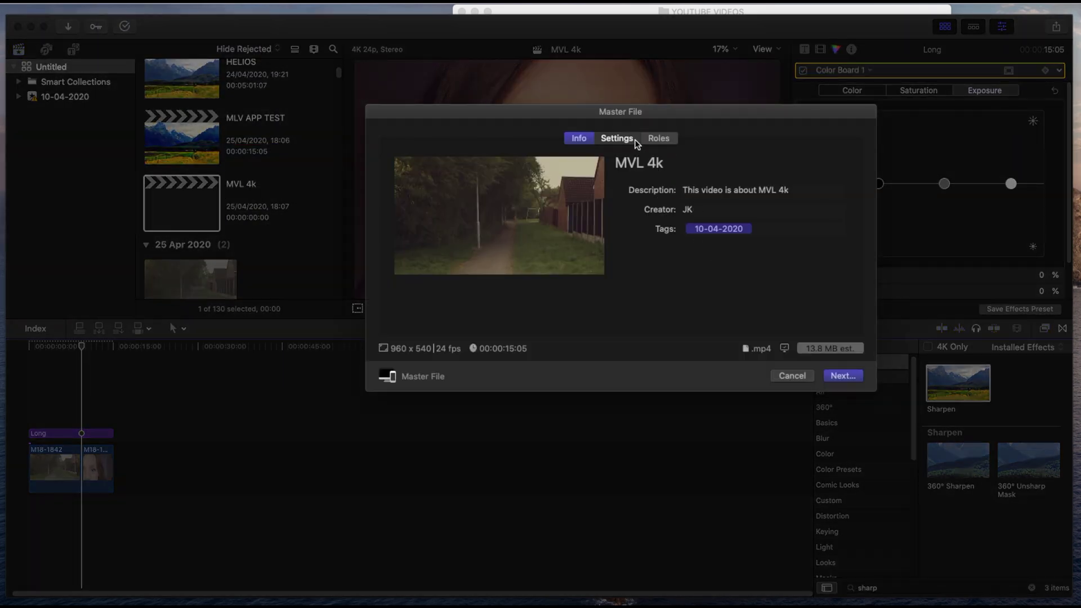
click(617, 138)
click(784, 191)
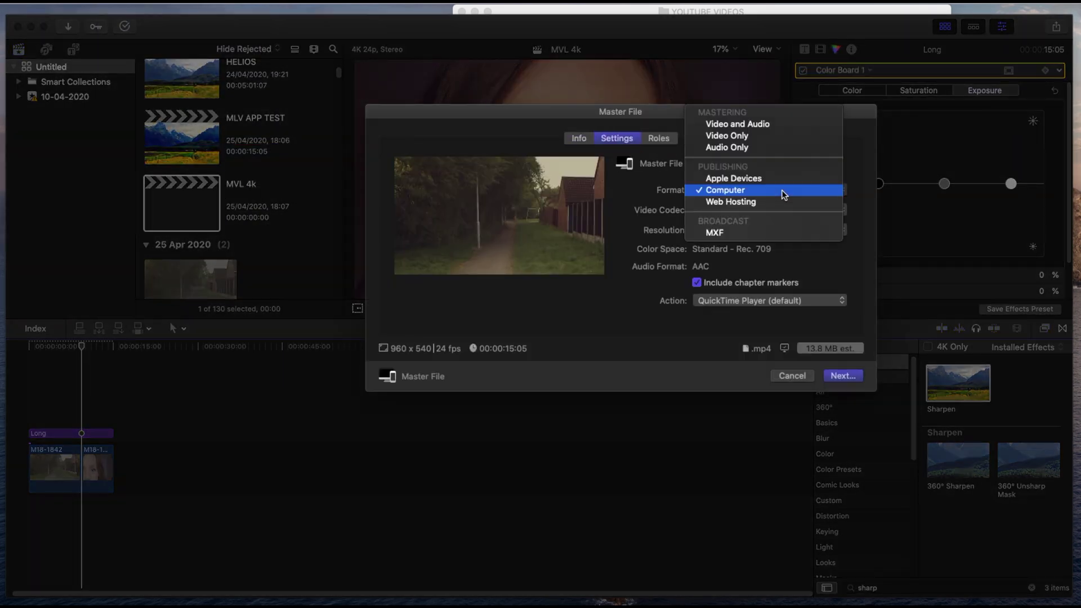
click(827, 251)
click(813, 208)
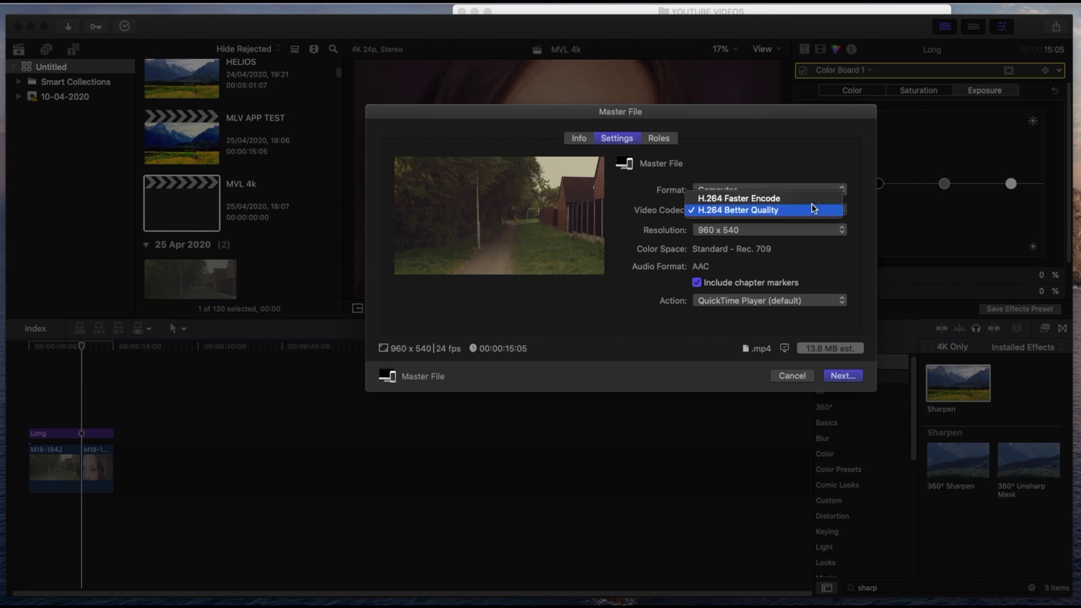
click(808, 213)
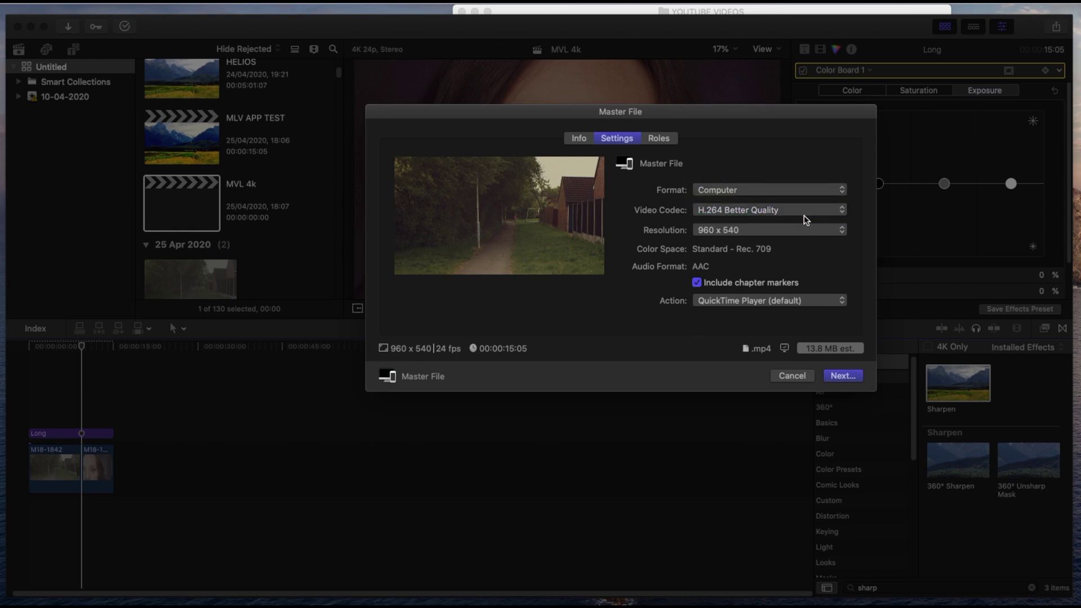
click(810, 229)
click(794, 278)
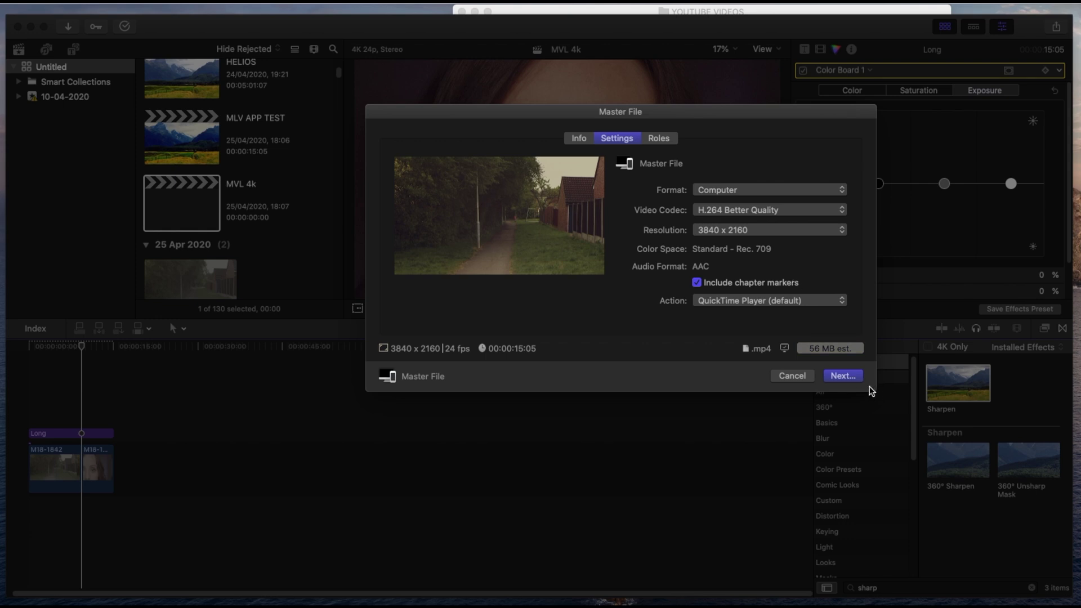
Save the exported file as MVL 4k on the Desktop and move the playhead further into clip M18-1931.
click(855, 376)
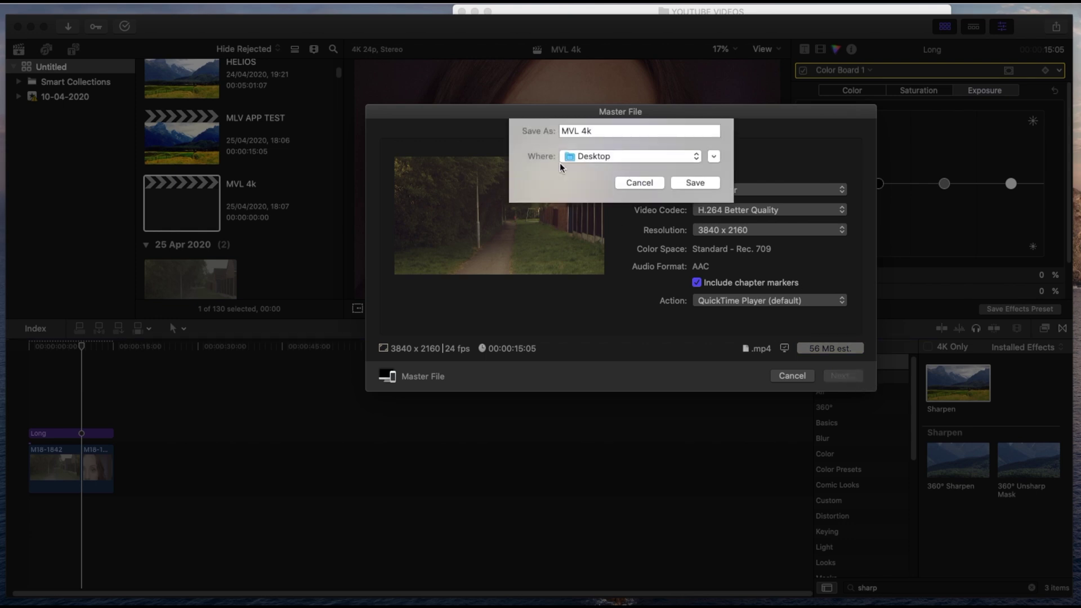
click(696, 187)
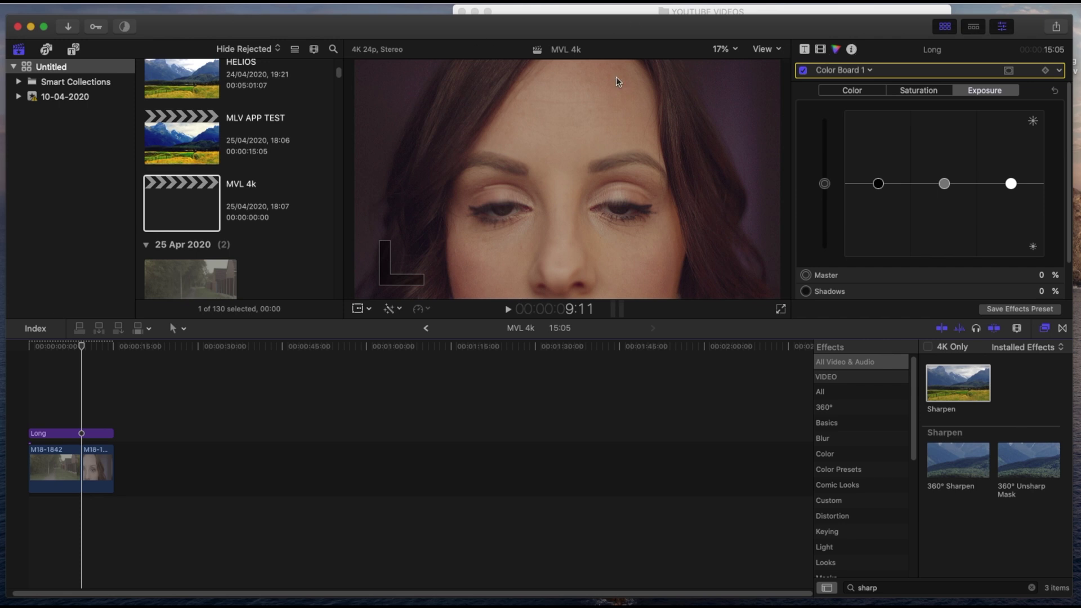
drag(83, 349, 99, 350)
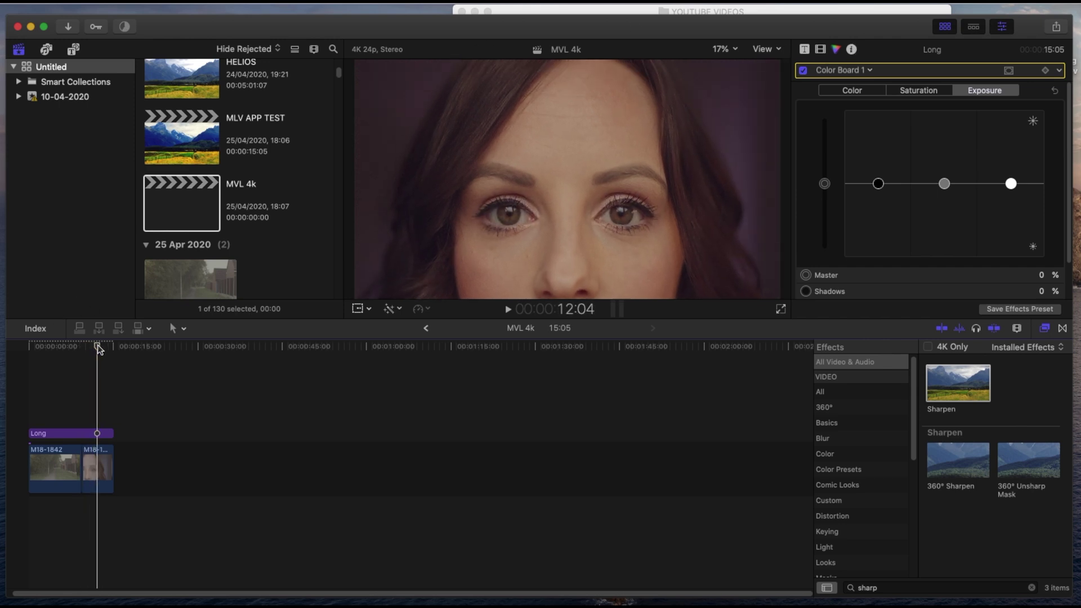